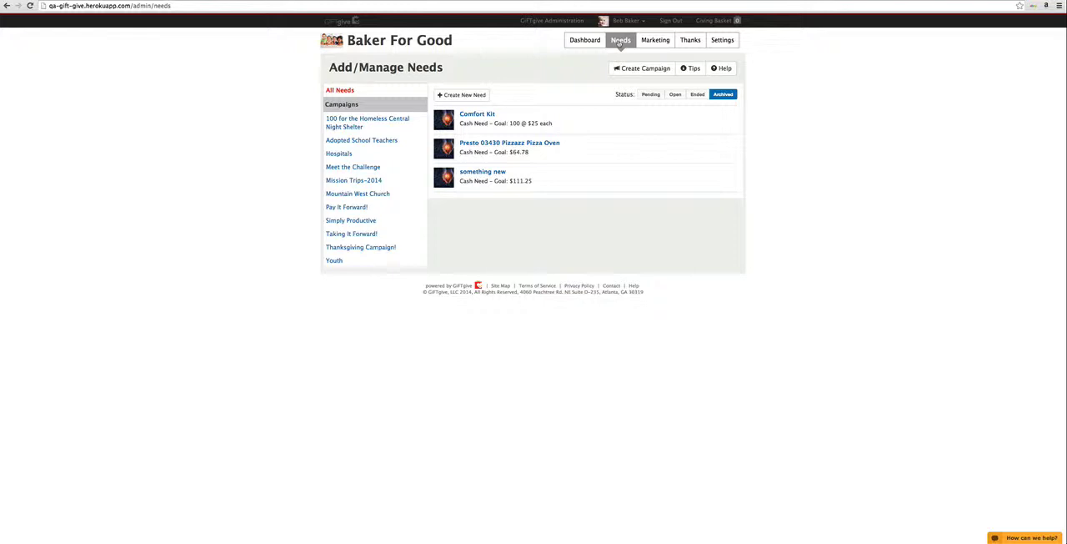
Step: Review the needs list filtered by each status: Open, Pending, Ended and Archived
left_click(676, 95)
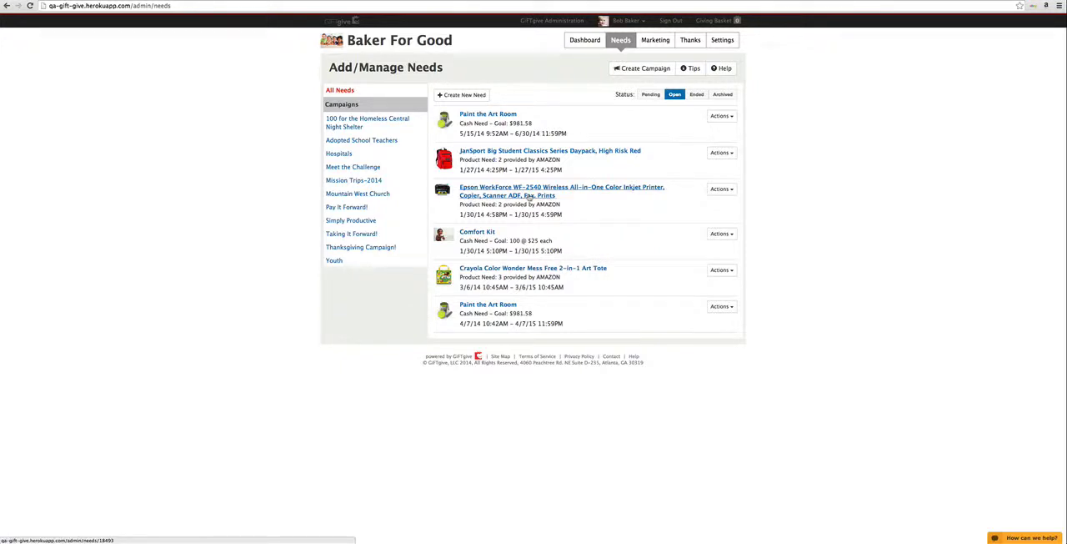
left_click(650, 95)
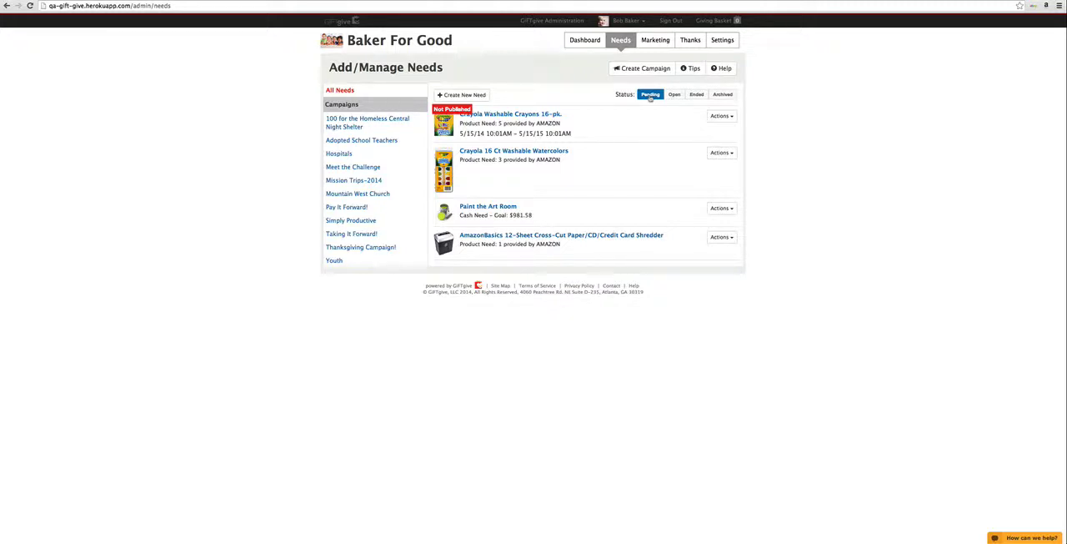
left_click(697, 95)
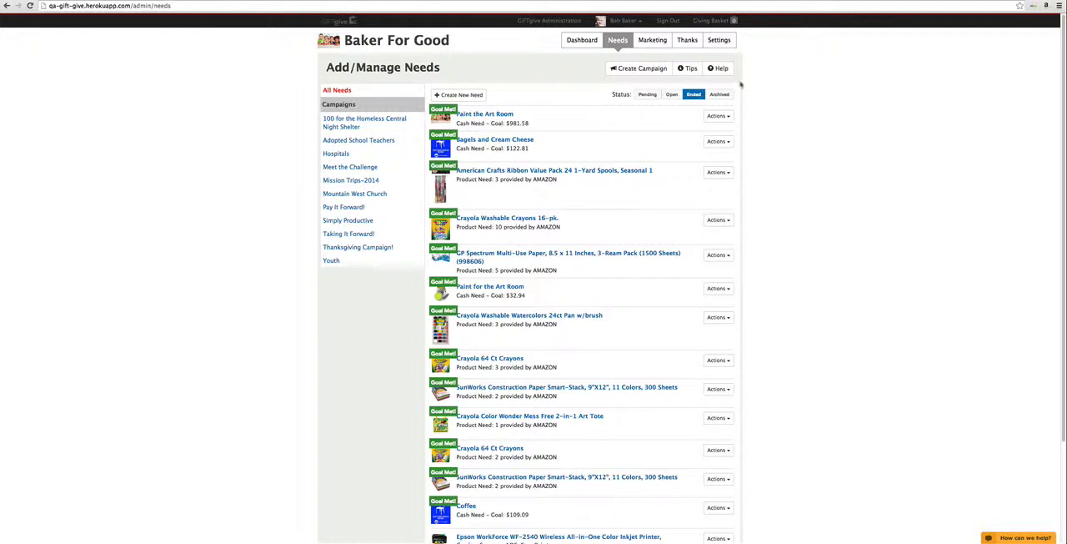
left_click(720, 99)
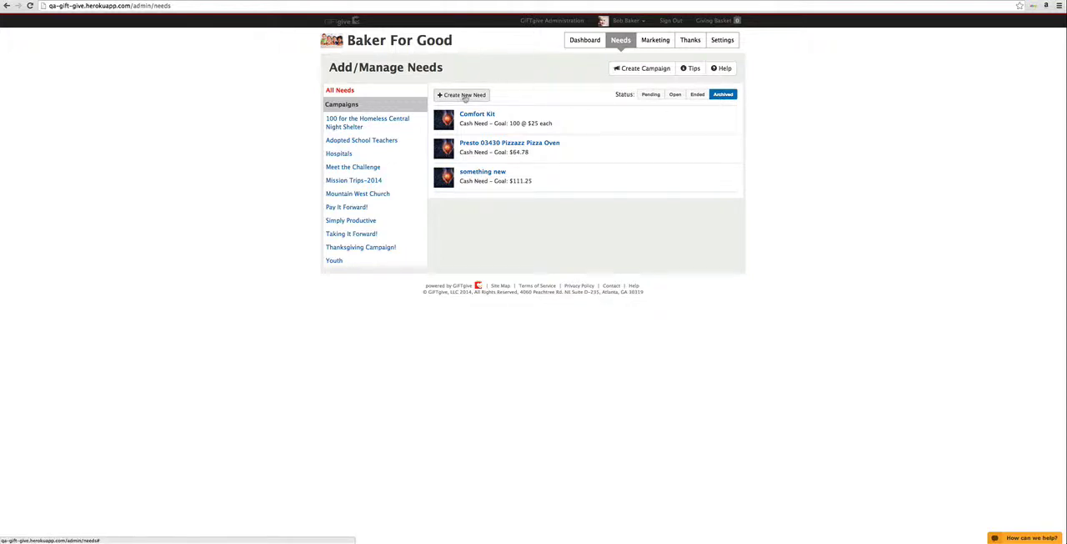
Step: Create a new need named "Paint the Art Room", choosing to use the donations to purchase the need or service yourself
left_click(464, 96)
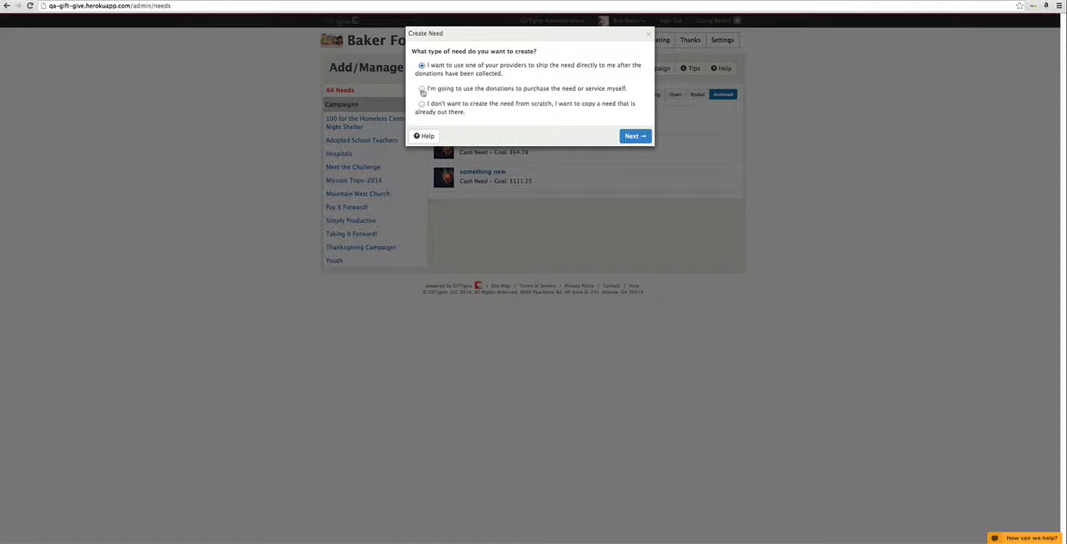
left_click(422, 89)
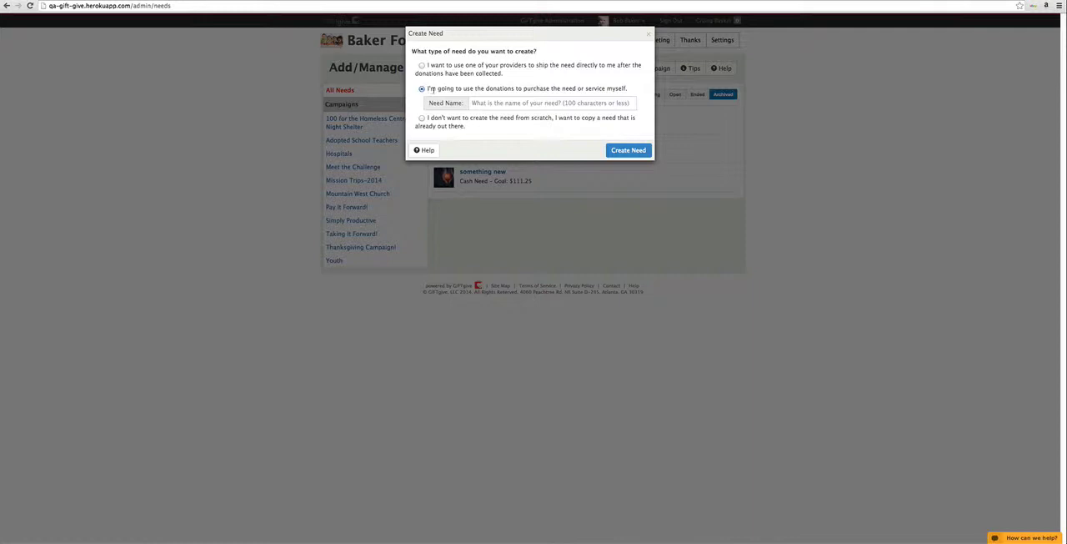
left_click_drag(427, 88, 632, 89)
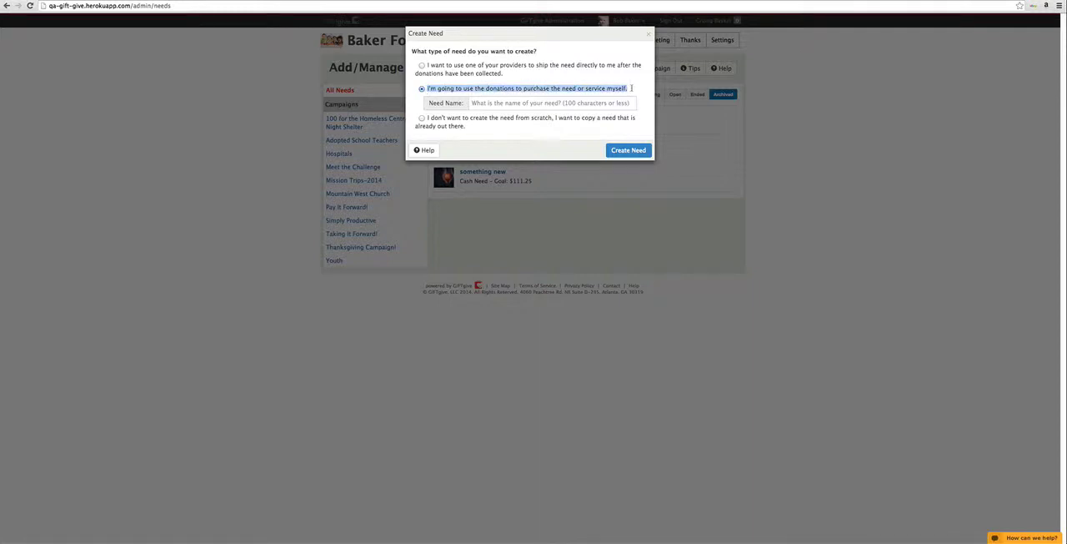
left_click(537, 103)
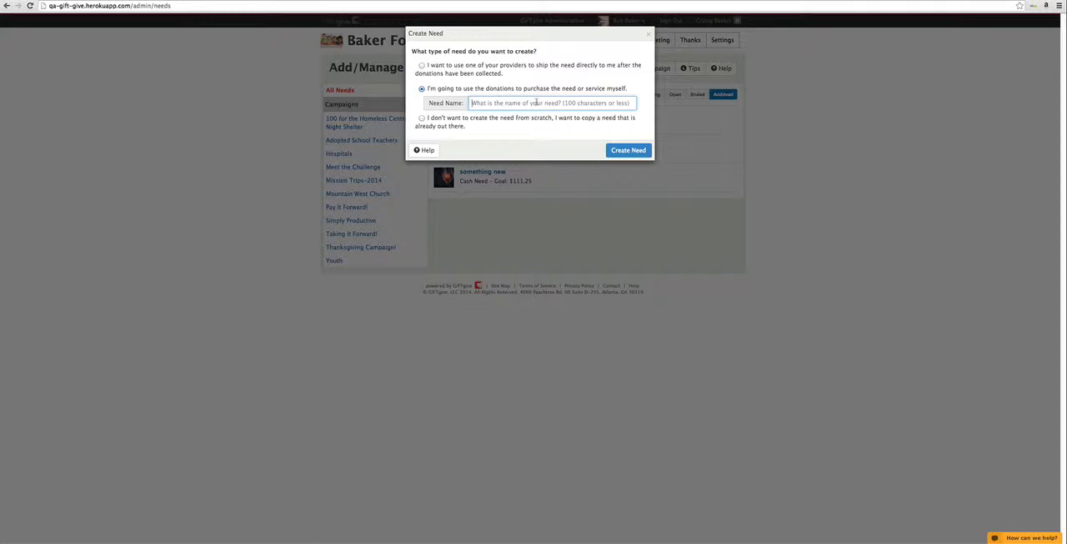
type("Paint the ")
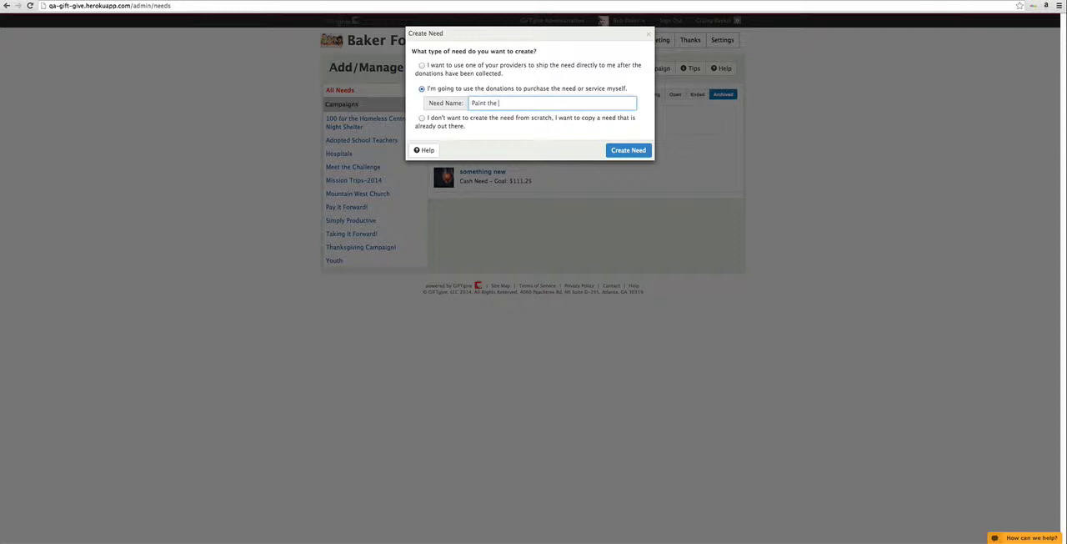
type("Art Room")
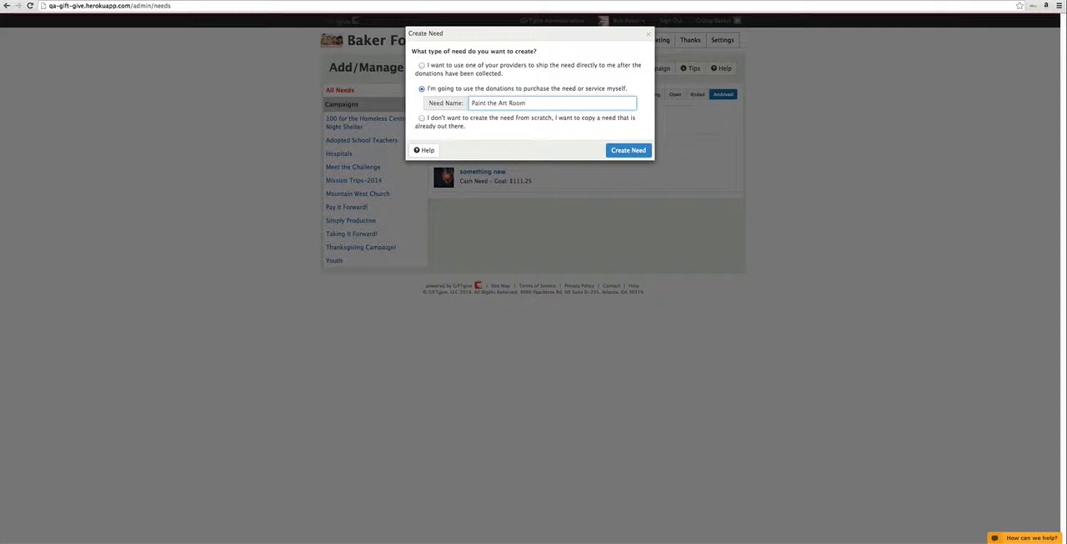
left_click(627, 150)
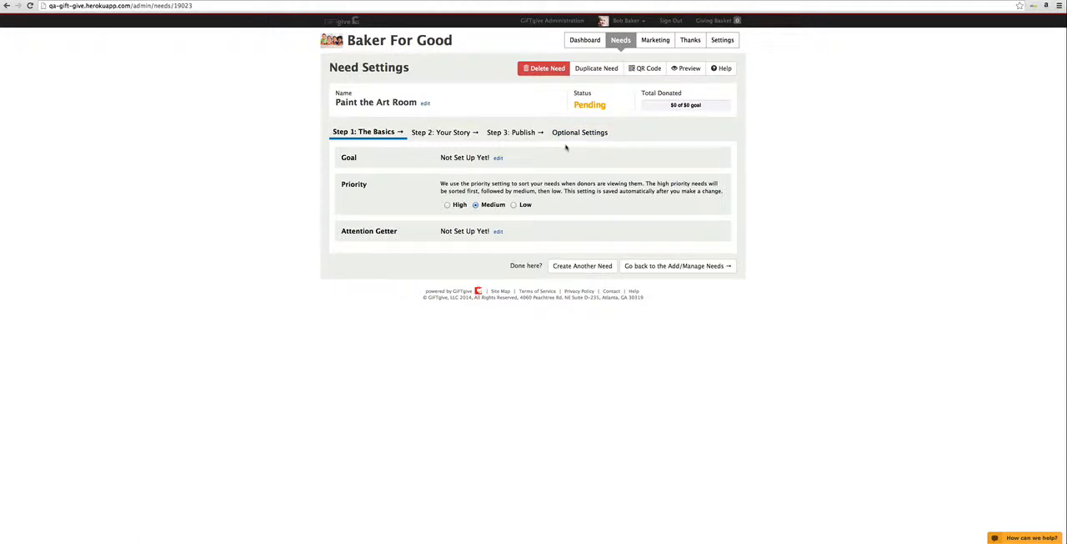
Step: Open the goal settings of the Paint the Art Room need for editing
left_click(498, 158)
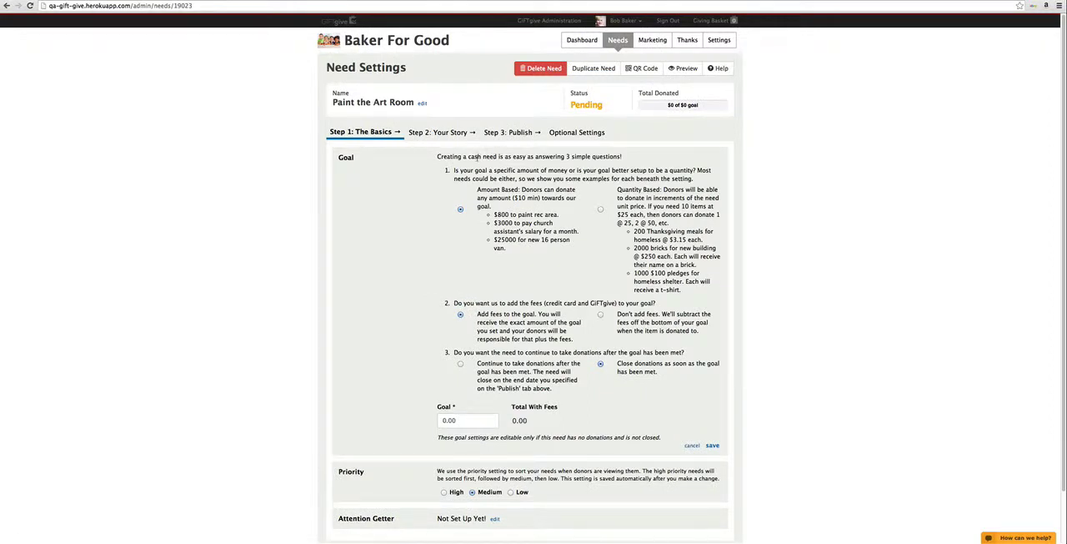
scroll(498, 218, "down", 1)
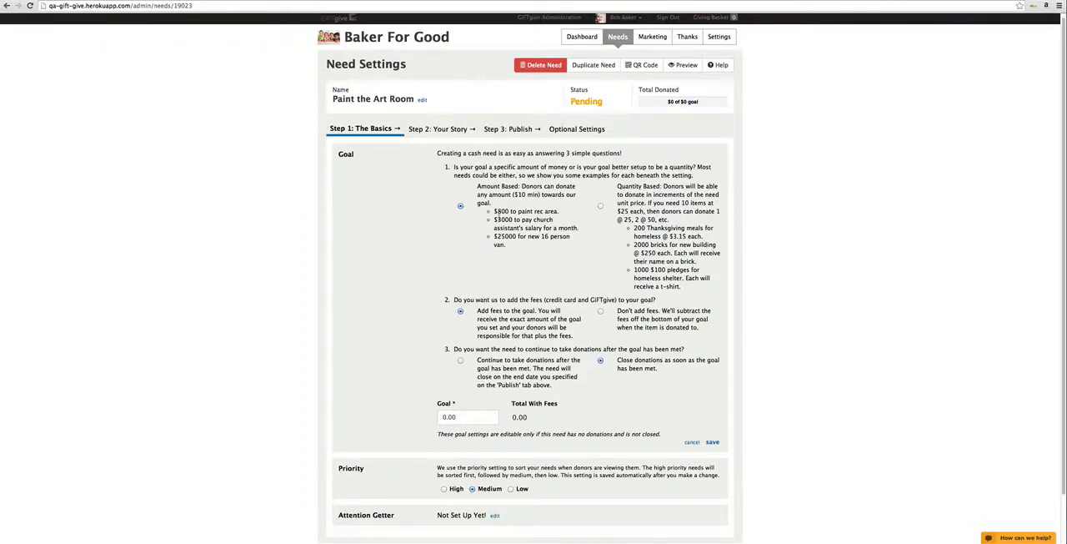
scroll(499, 230, "down", 1)
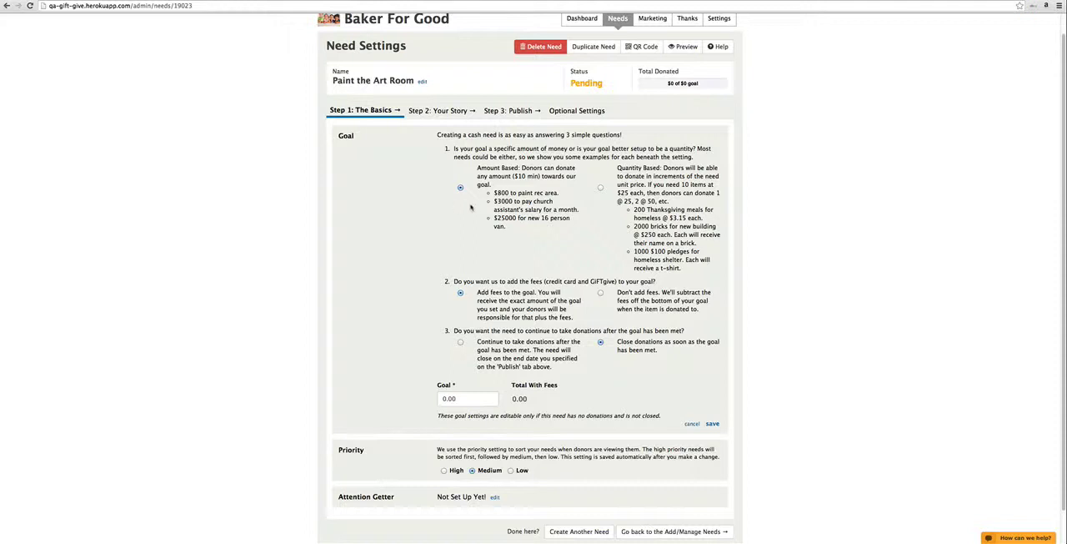
Step: Try a quantity-based goal with quantity 3 and a unit price of 25.00, and return to an amount-based goal
left_click(600, 187)
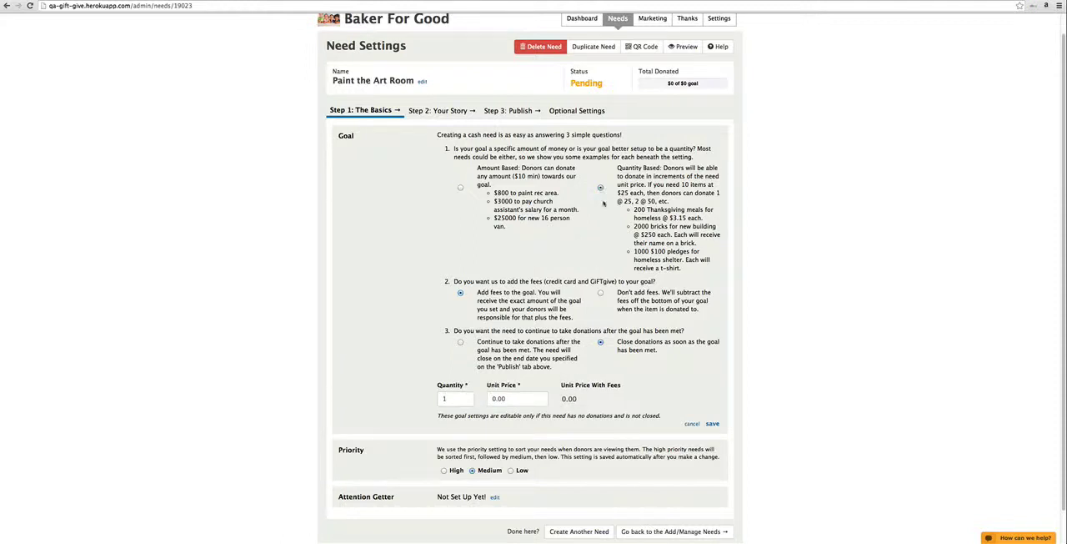
left_click(471, 397)
left_click(471, 397)
left_click(490, 399)
type("25")
key("Tab")
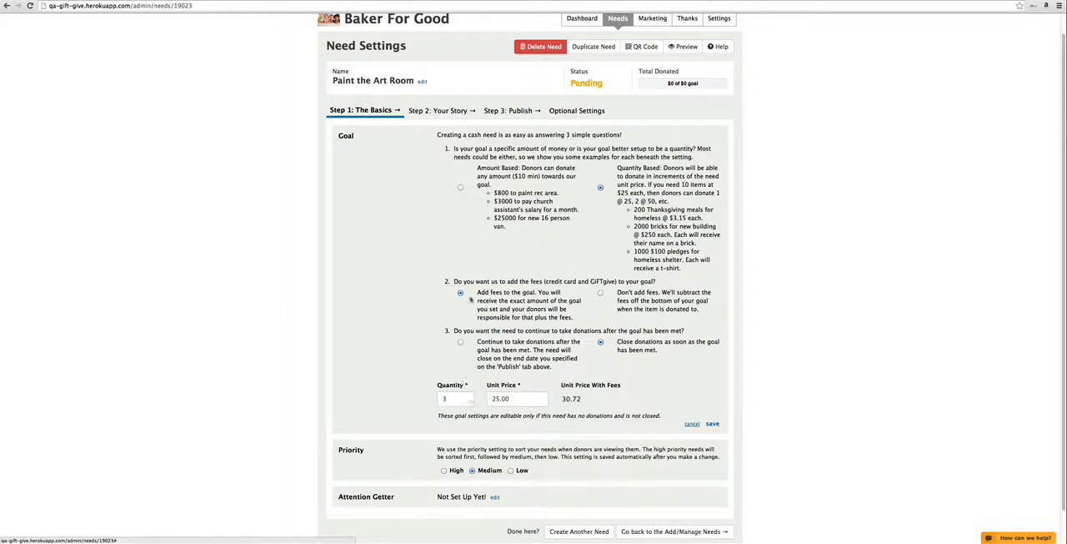
left_click(462, 188)
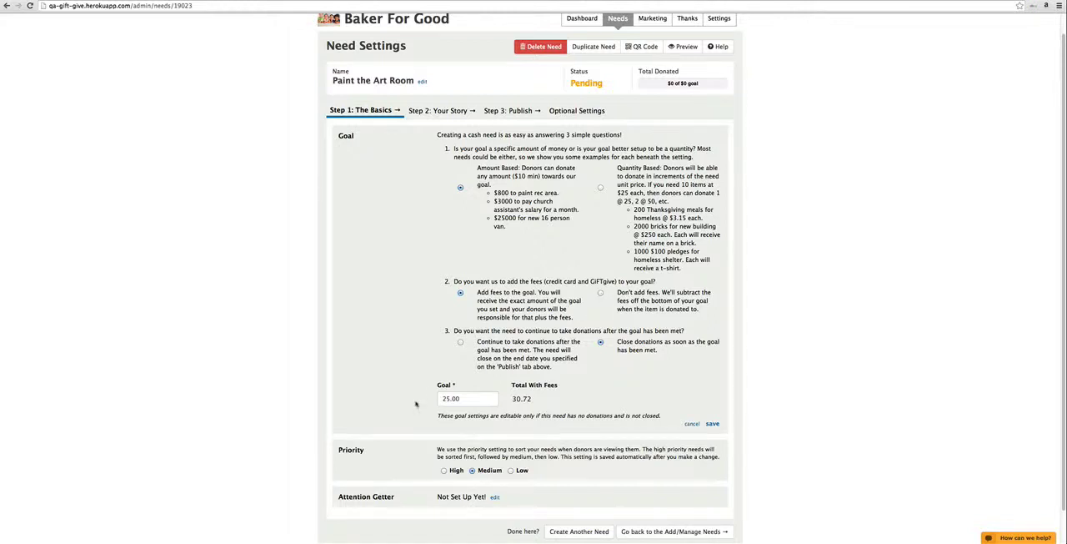
Step: Set the goal amount to 250.00 and compare the total without and with added fees
left_click(450, 398)
key("Tab")
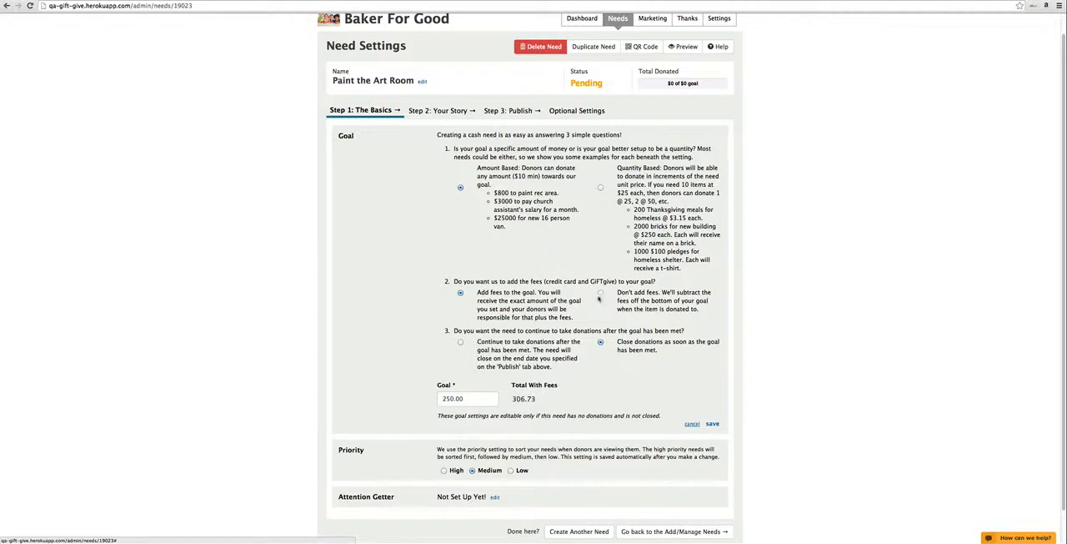
left_click(600, 294)
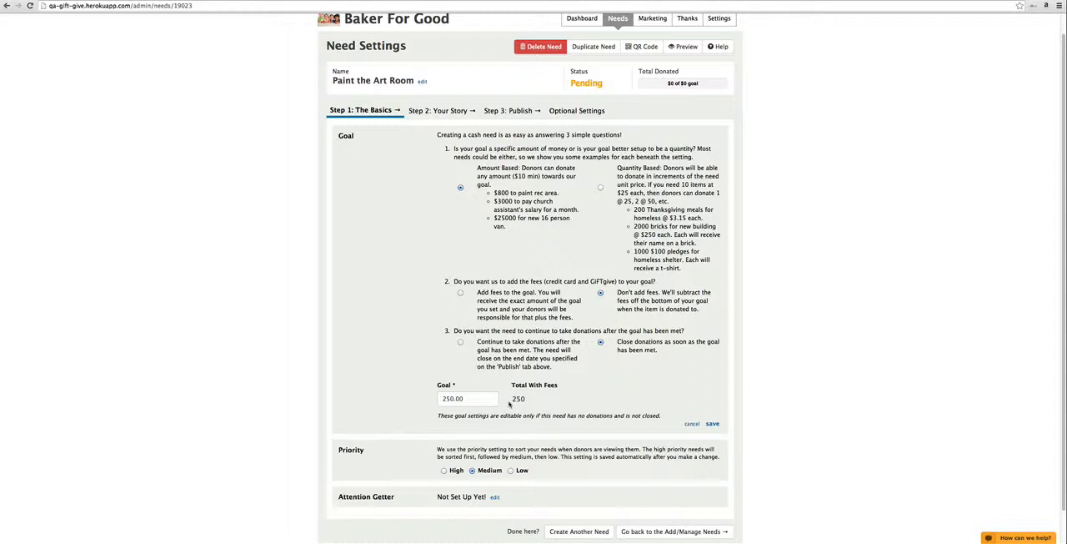
left_click(460, 293)
Step: Set the amount-based goal to 800.00 and save the goal settings
left_click(437, 397)
type("800")
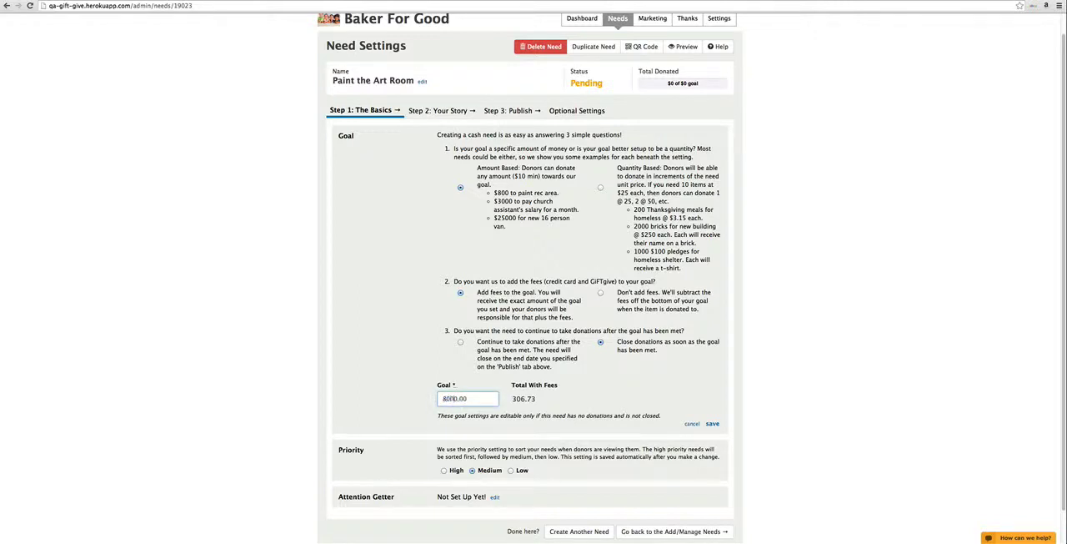
key("Delete")
key("Tab")
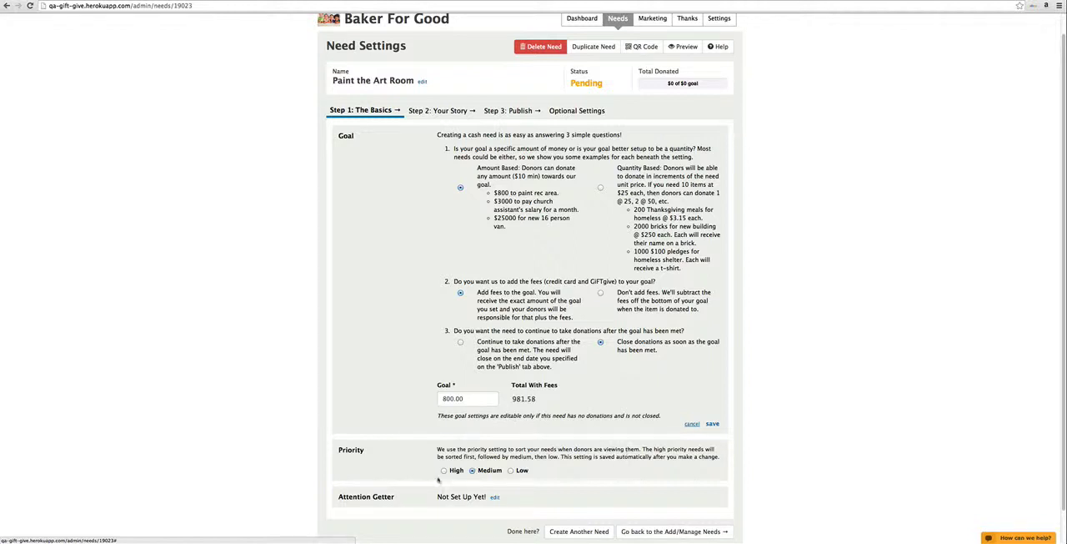
scroll(617, 436, "down", 1)
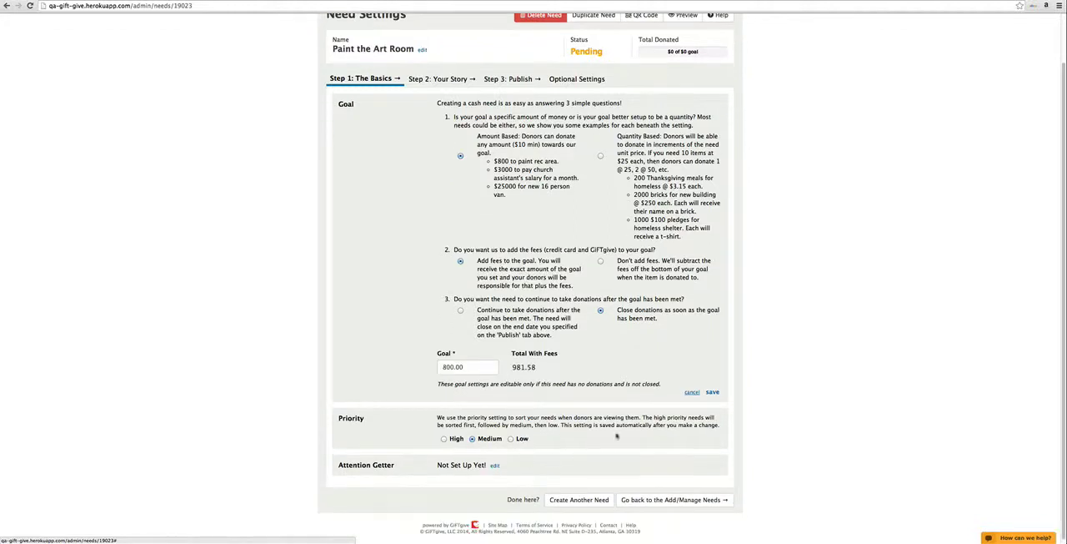
left_click(713, 392)
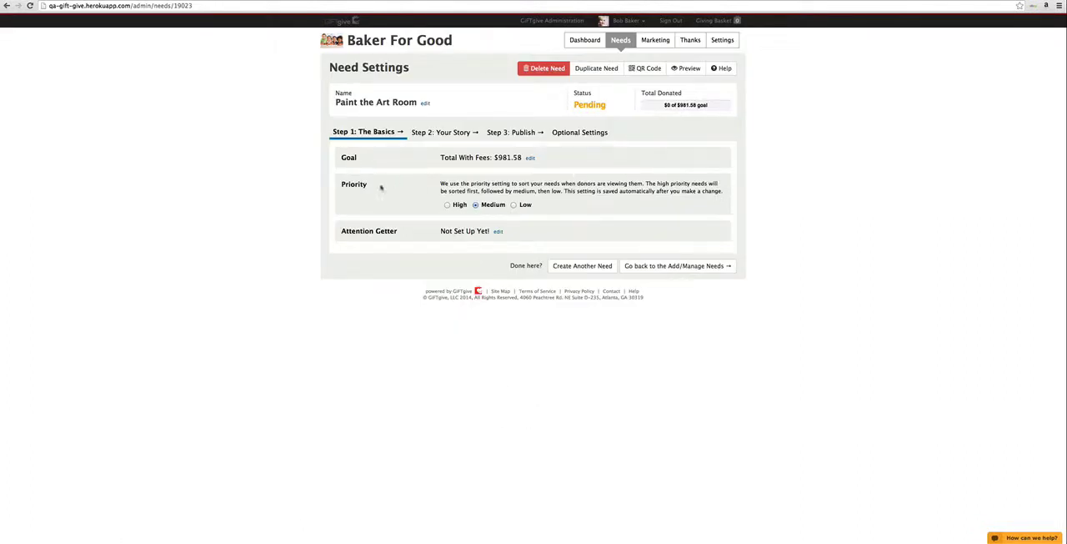
Step: Enter and save the attention getter "We want to provide a great environment for our children to enhance their imaginations! Won't you help!"
left_click(499, 231)
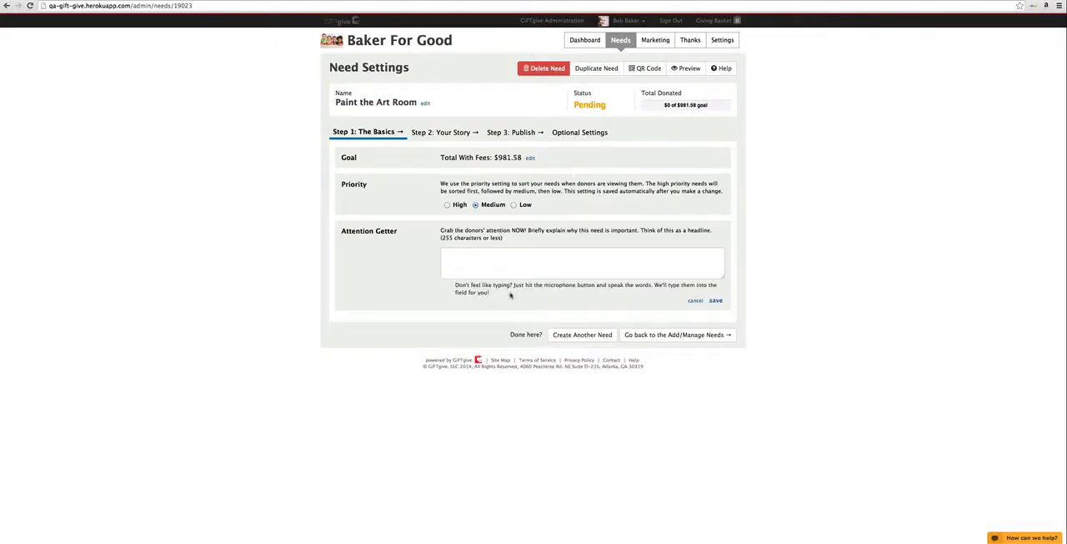
left_click(480, 263)
type("We wa")
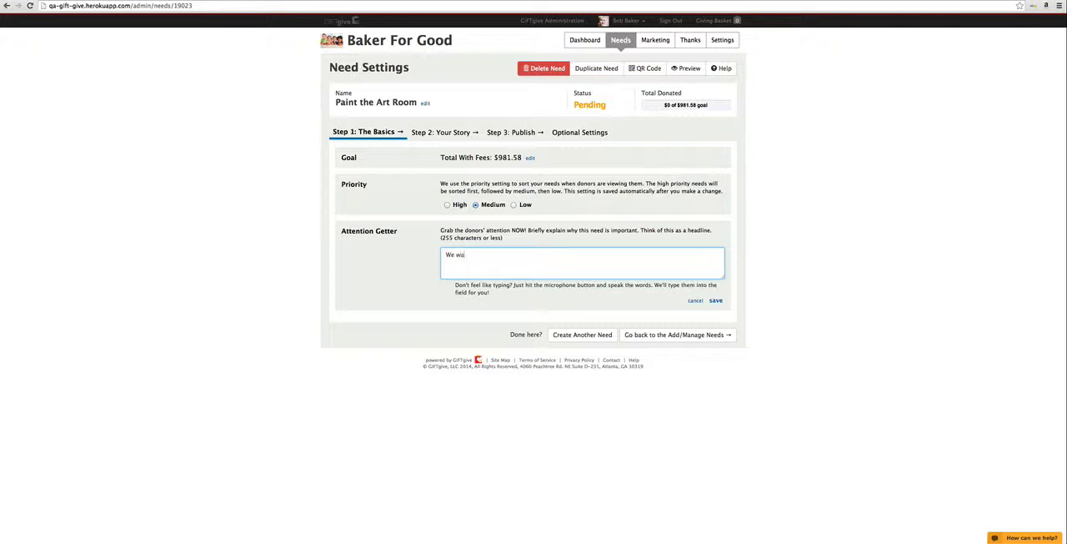
type("nt to provide a great enironment of")
key("BackSpace")
key("BackSpace")
type("for our c")
type("hildren to l")
type("nh")
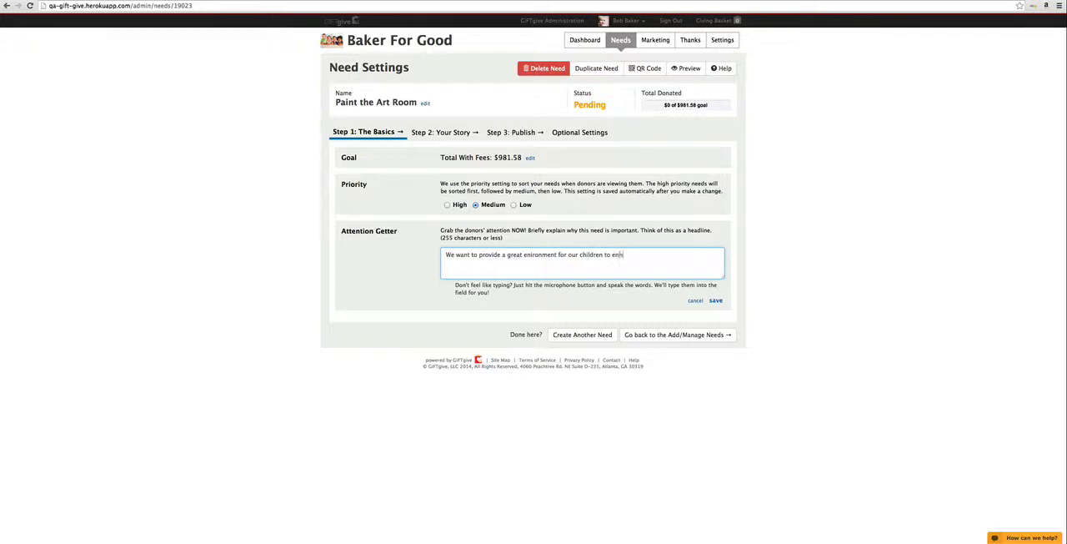
type("ance their imaginations! Won't you help!")
left_click(526, 256)
type("vi")
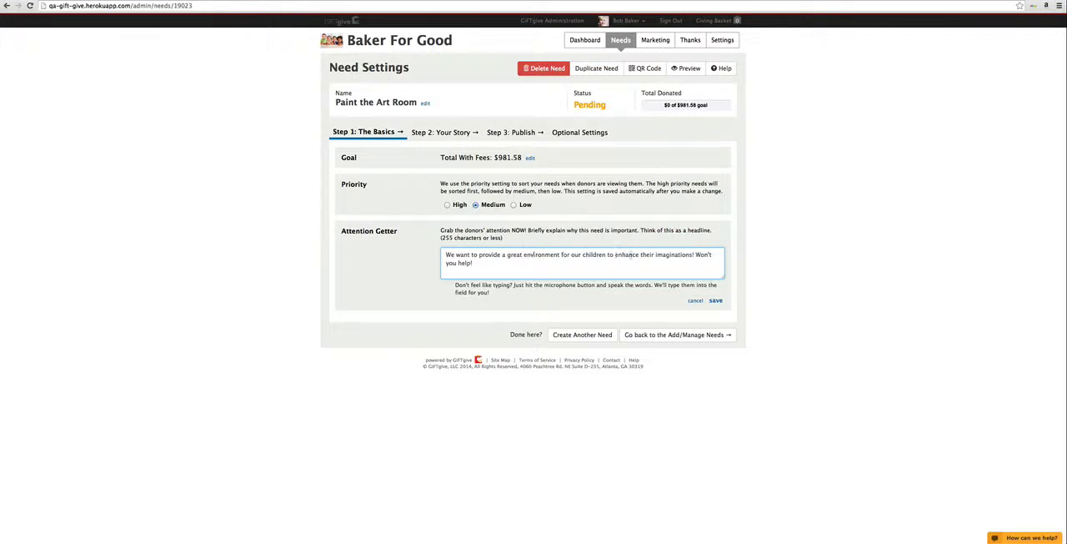
left_click(717, 301)
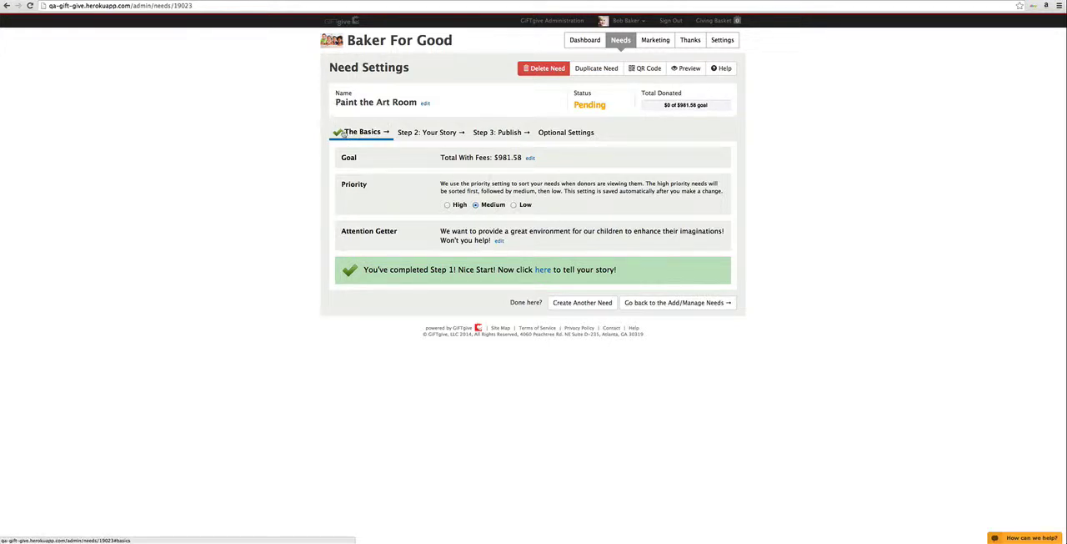
Step: Upload the image "180104454 paint can roller.jpg" from the pictures folder and add it to the need's story
left_click(427, 135)
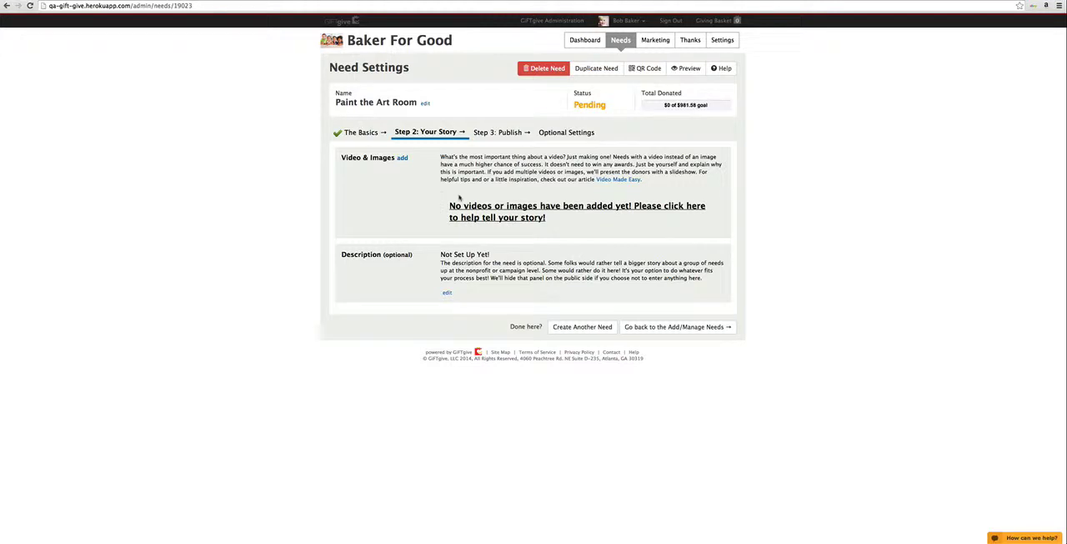
left_click(403, 160)
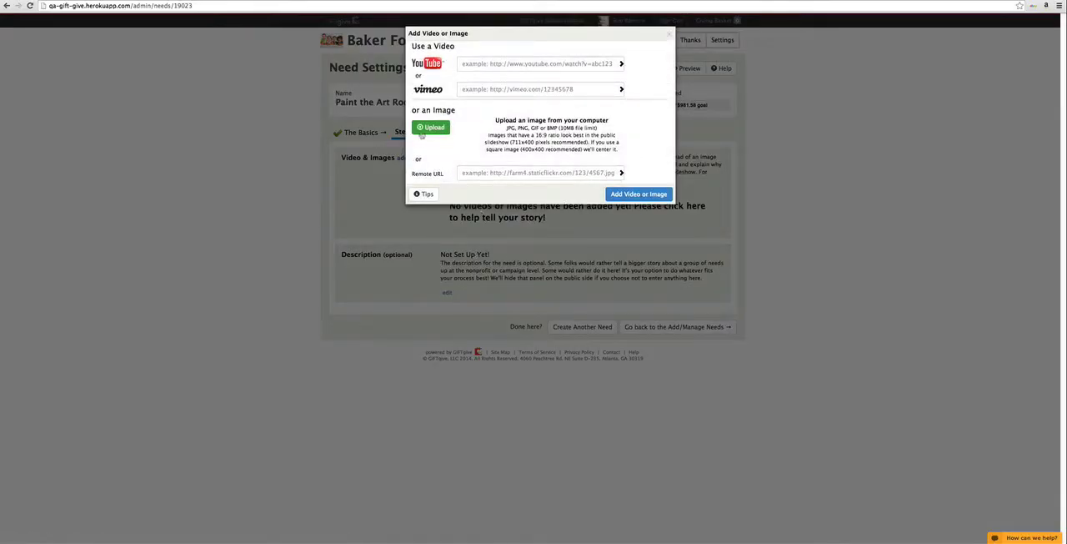
left_click(431, 130)
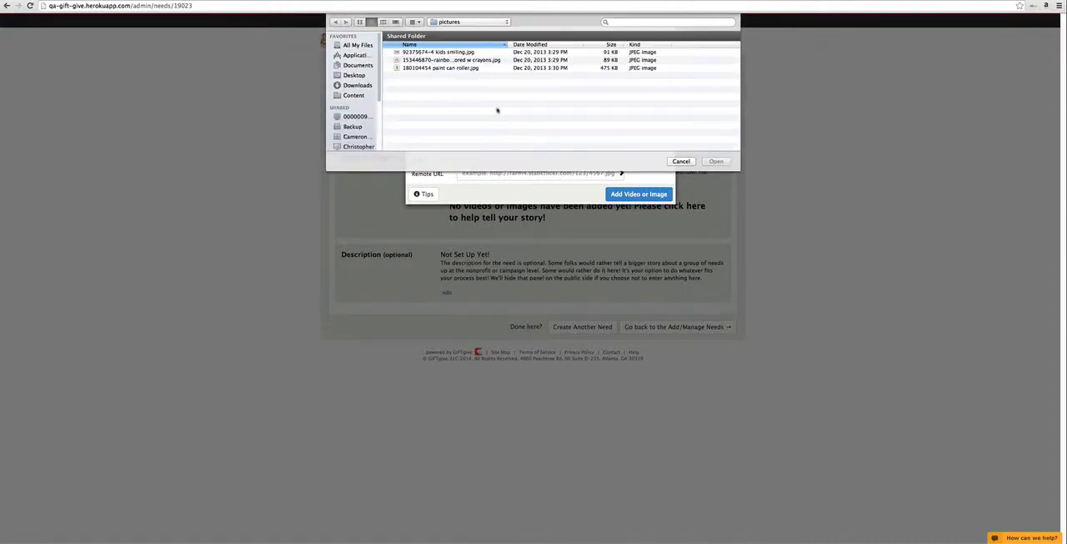
double_click(431, 68)
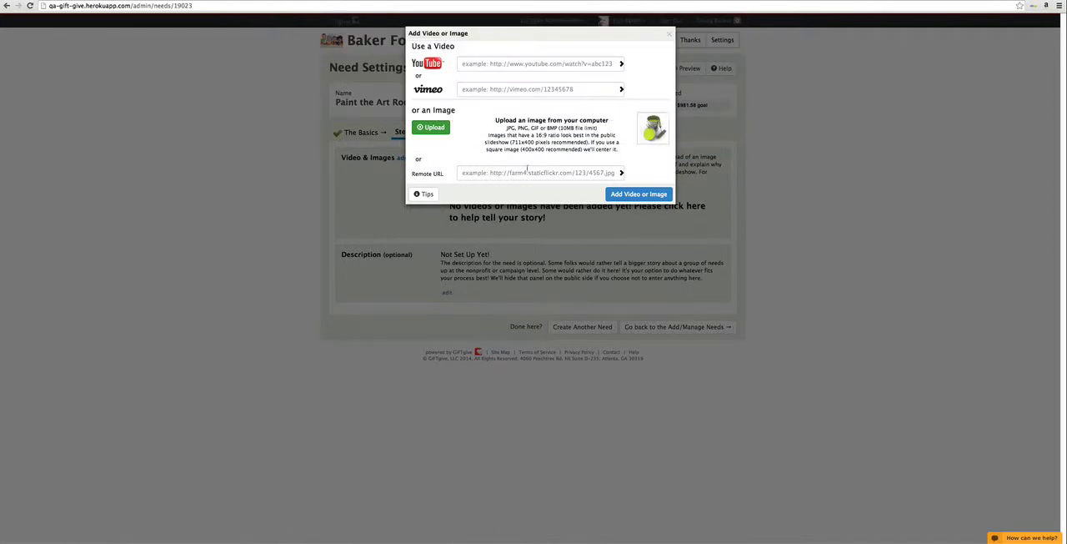
left_click(642, 195)
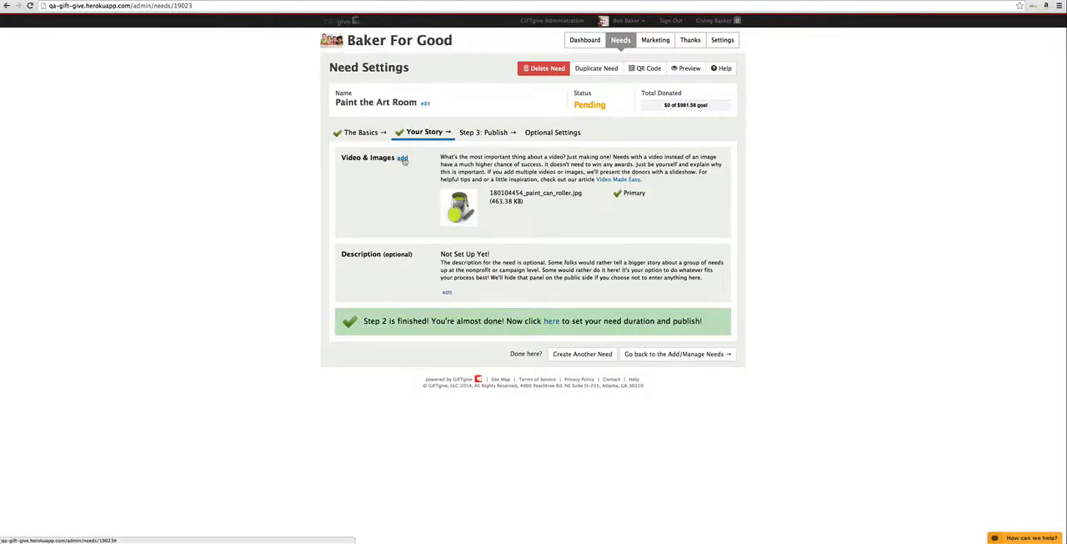
Step: Upload the image "92375674-4_kids_smiling.jpg" from the pictures folder as a second image for the need's story
left_click(402, 158)
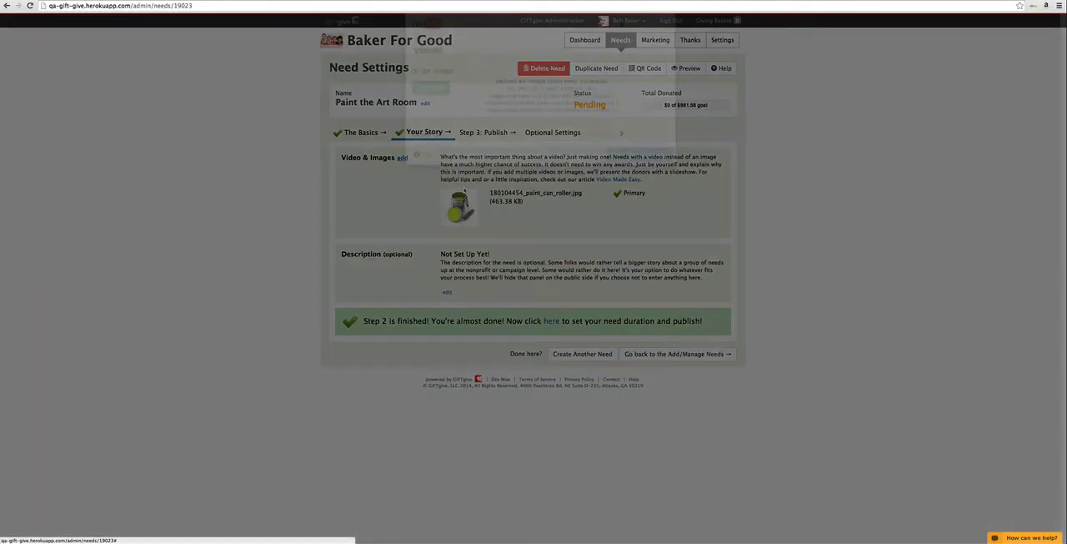
left_click(433, 130)
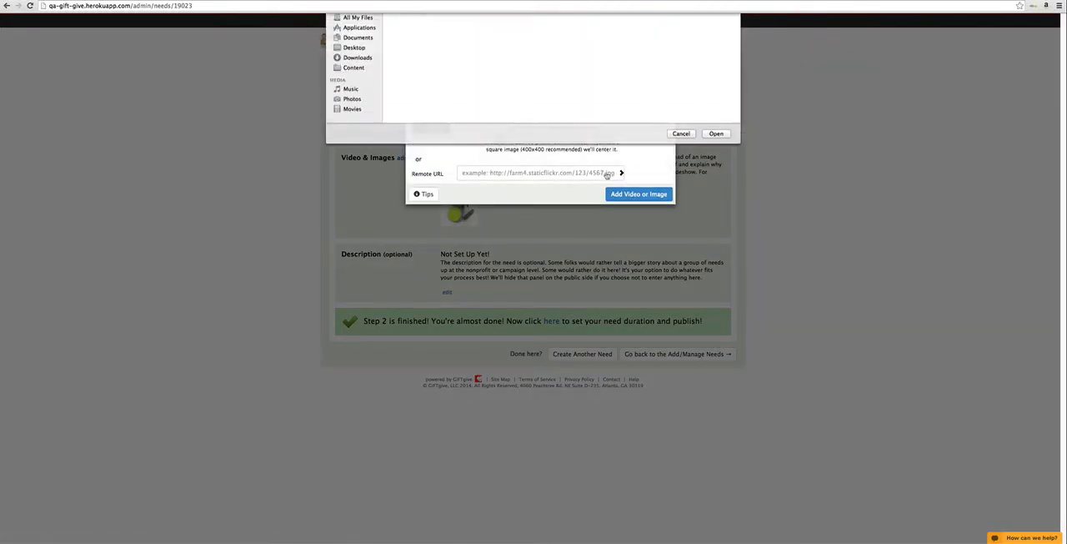
left_click(433, 53)
double_click(432, 52)
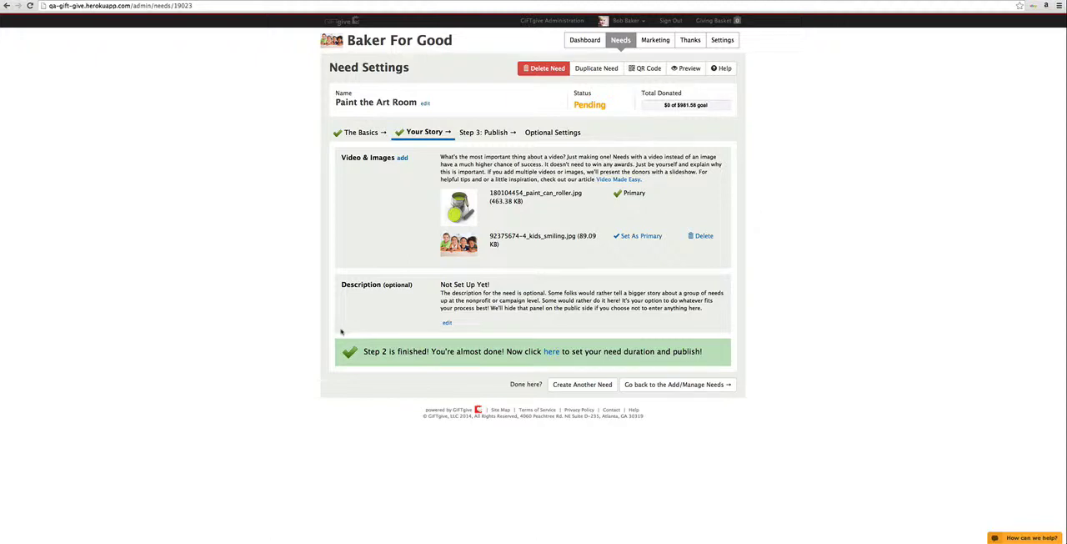
Step: Examine the optional description editor with its image and video insertion dialogs, and leave it without saving a description
left_click(447, 323)
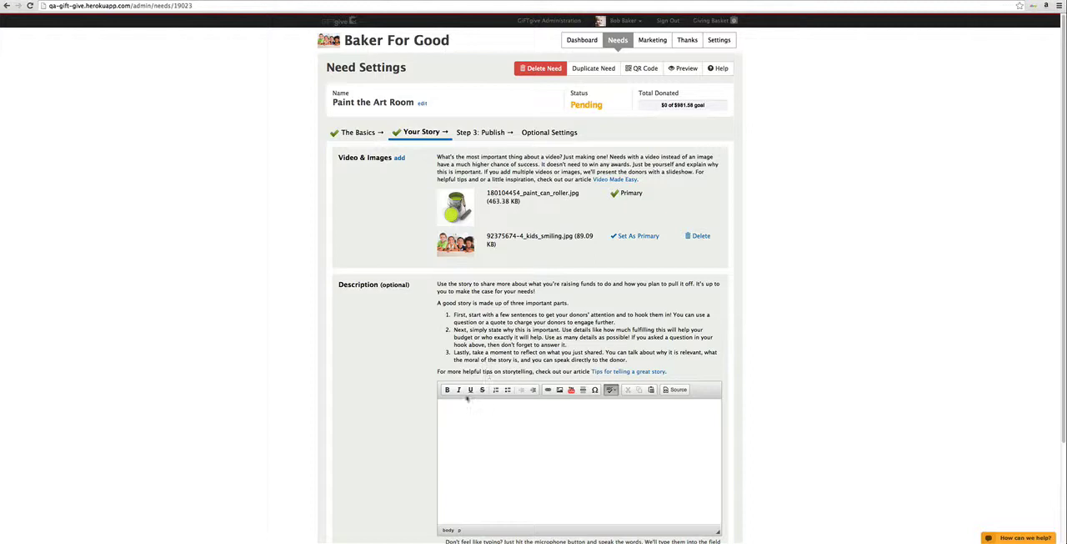
left_click(559, 391)
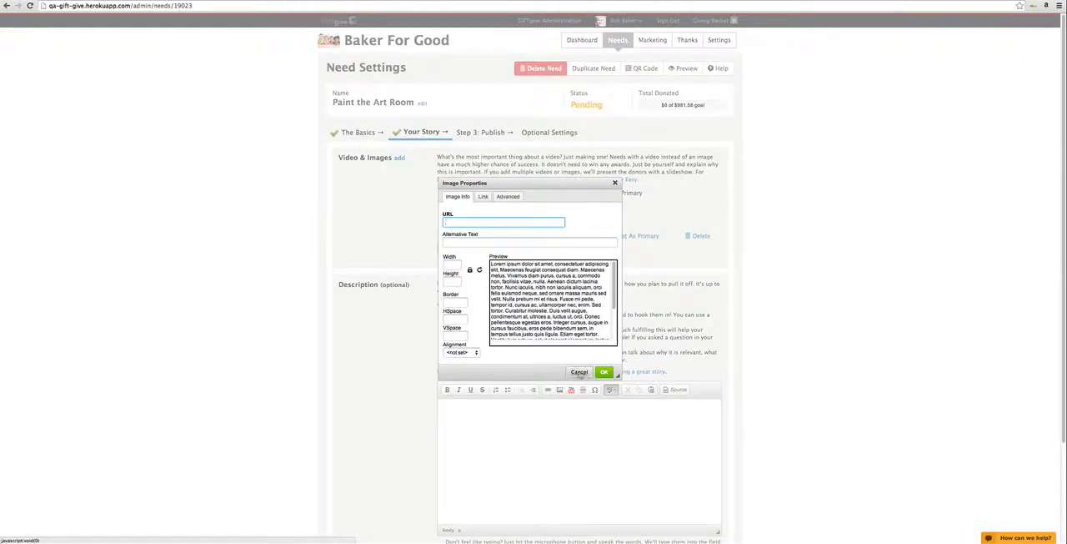
left_click(580, 372)
left_click(571, 389)
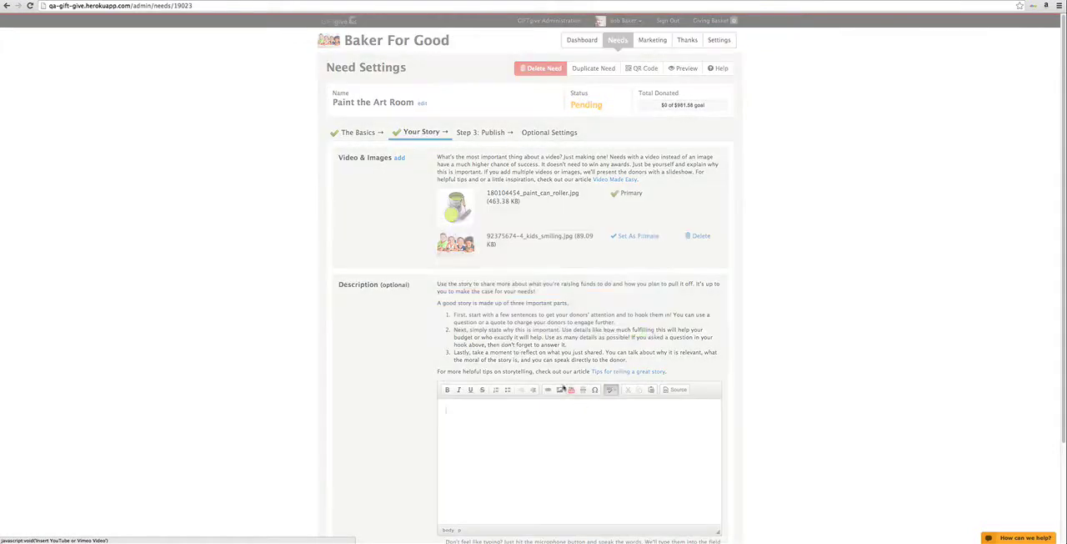
left_click(612, 330)
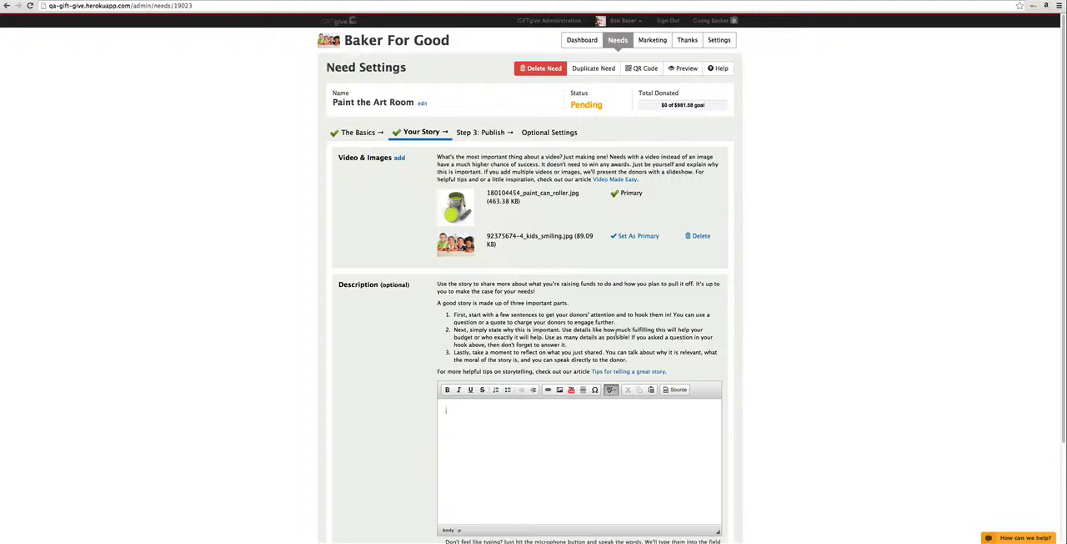
scroll(616, 332, "down", 3)
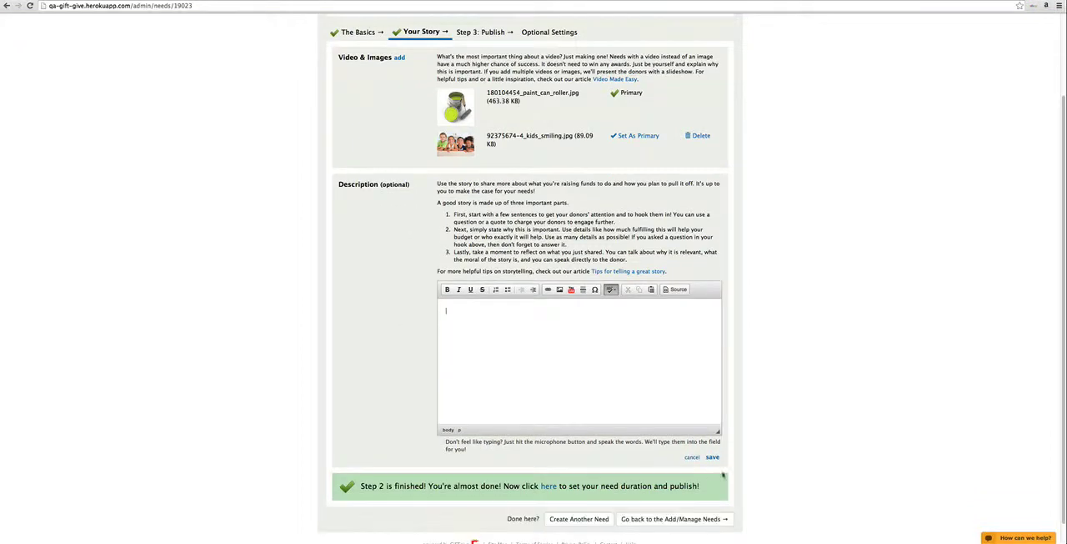
left_click(692, 458)
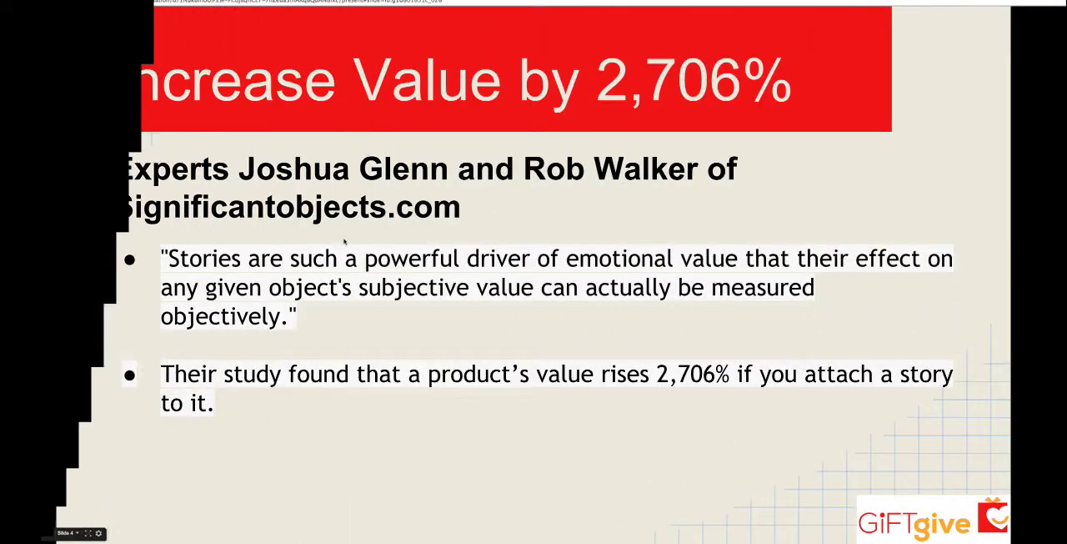
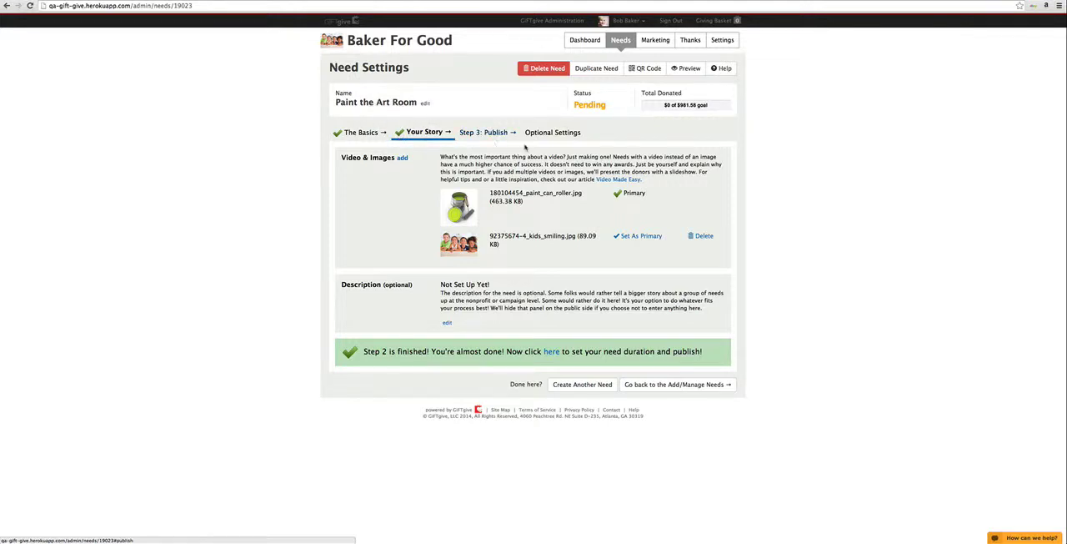
Step: Set the donation start of the "Paint the Art Room" need to the current time, Jun 10, 2014 10:42 am
left_click(496, 135)
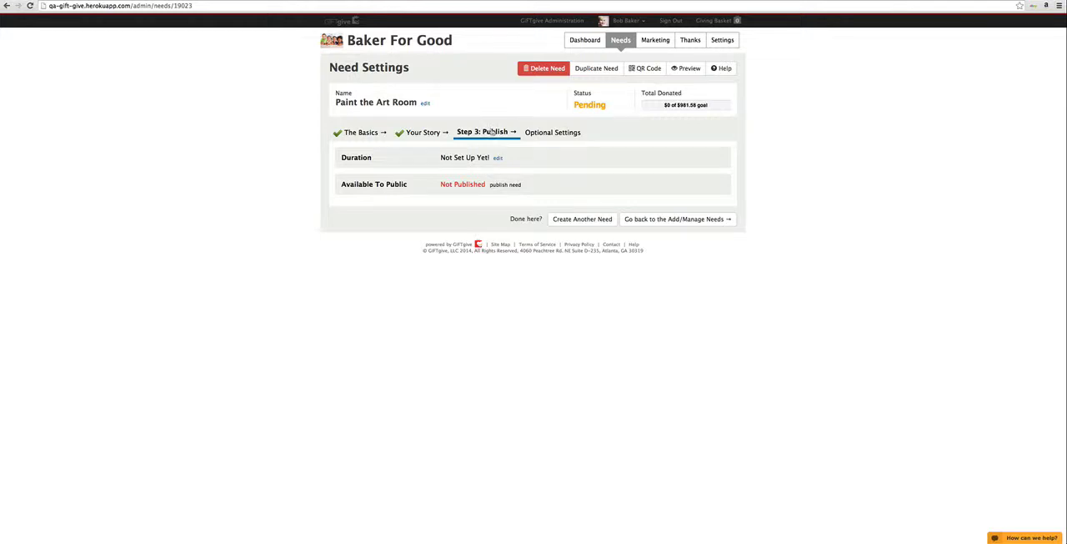
left_click(498, 157)
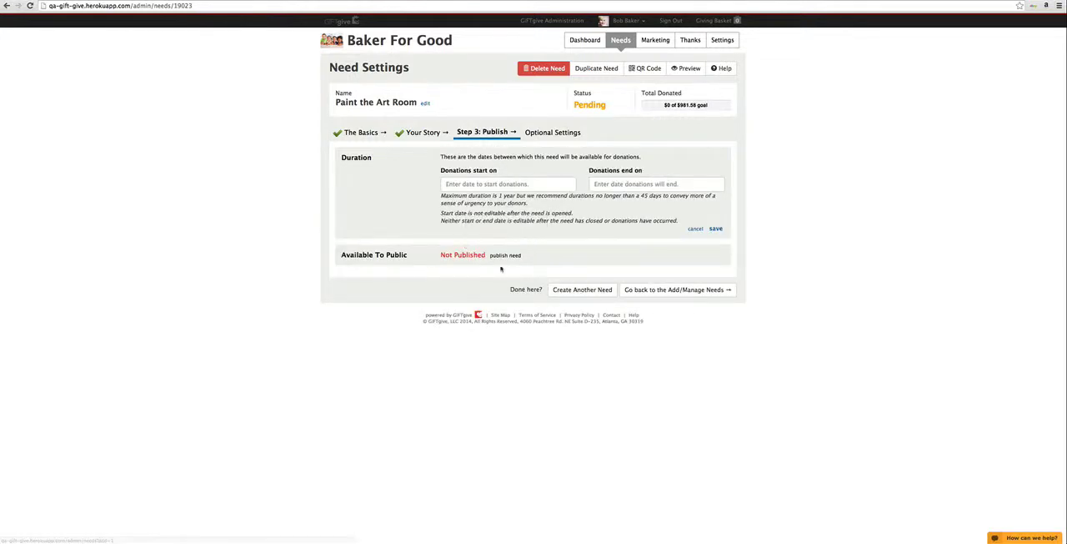
left_click(486, 184)
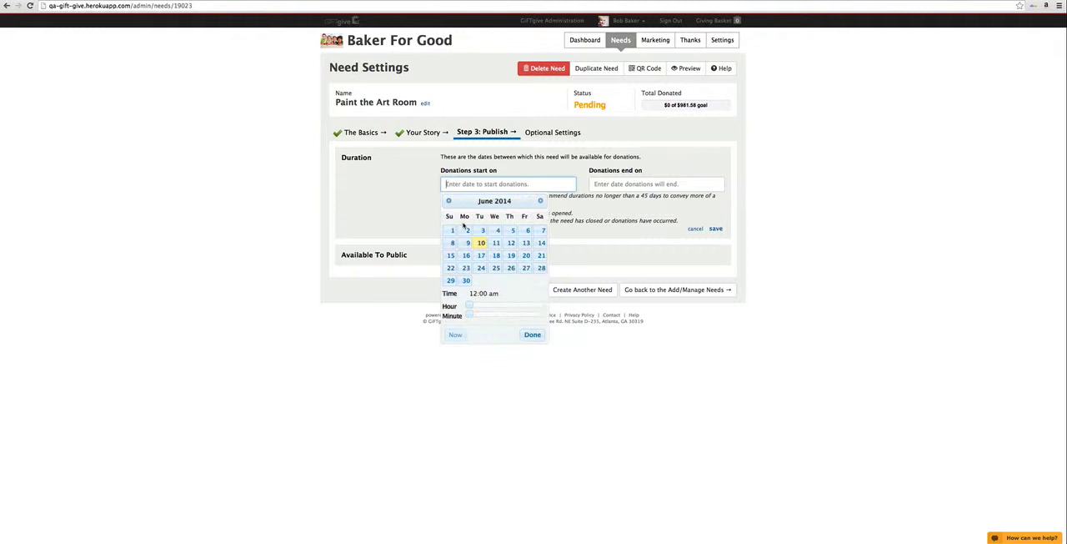
left_click(455, 334)
left_click(642, 183)
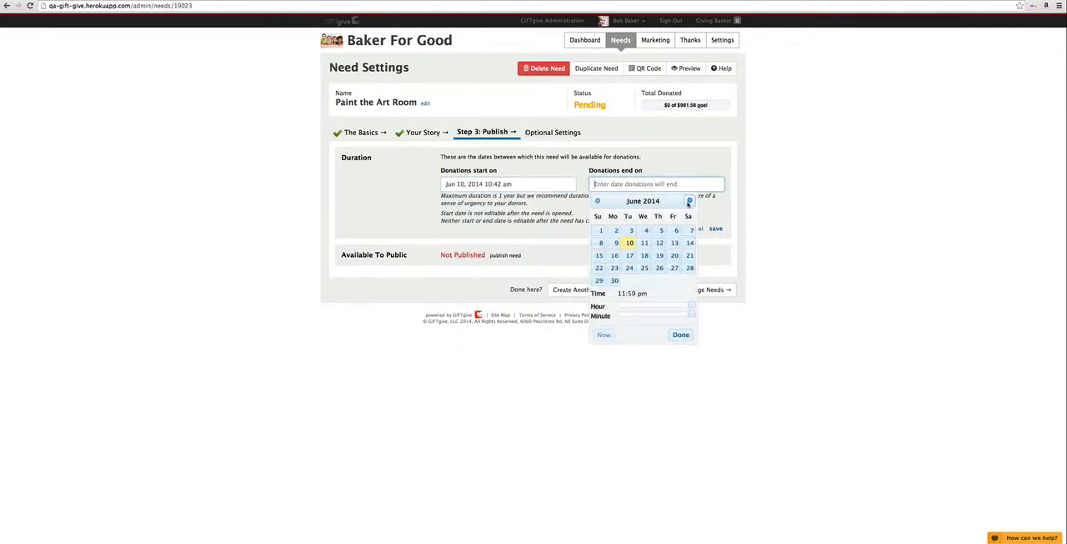
left_click(477, 207)
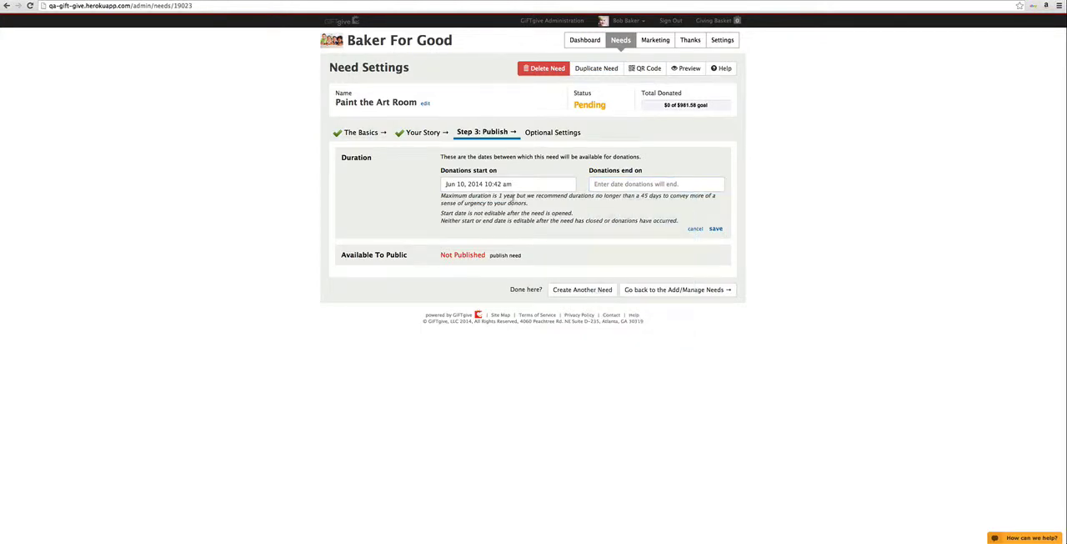
Step: Set the donation end to Jun 10, 2015 10:42 am and save the need's duration
left_click(611, 183)
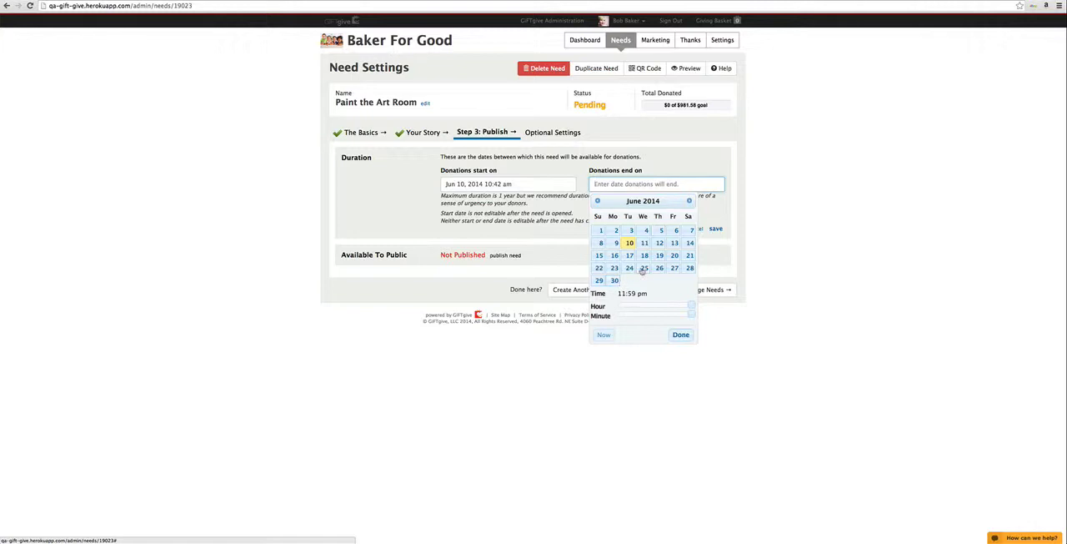
left_click(604, 335)
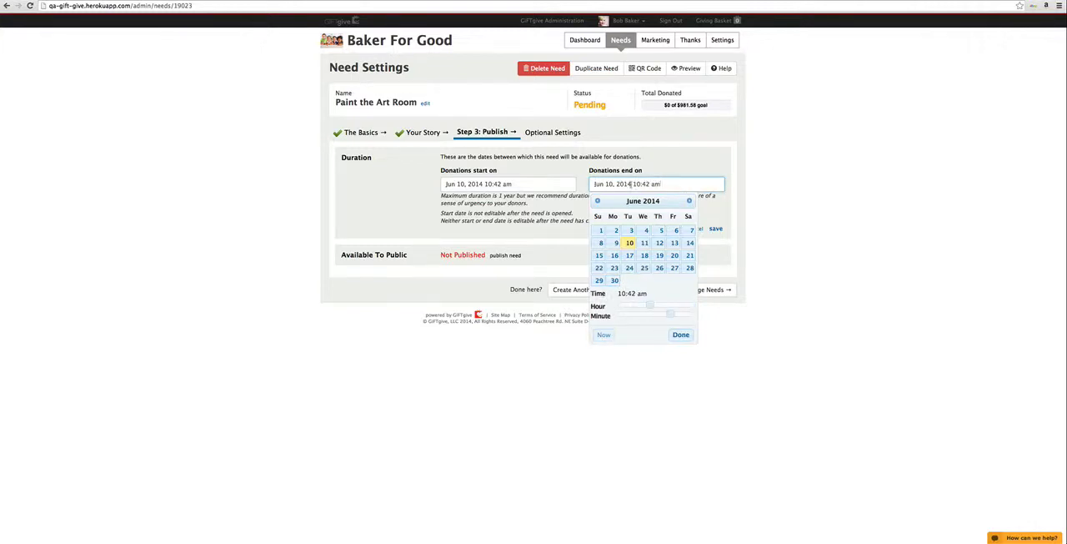
key("BackSpace")
type("5")
left_click(717, 230)
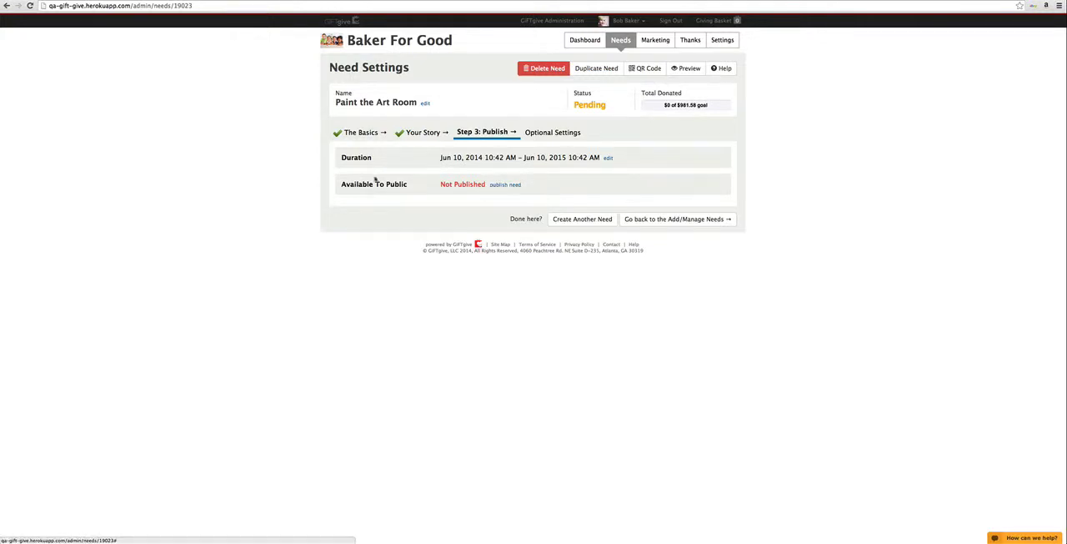
Step: Publish the need and preview its public page, returning to the need settings
left_click(505, 185)
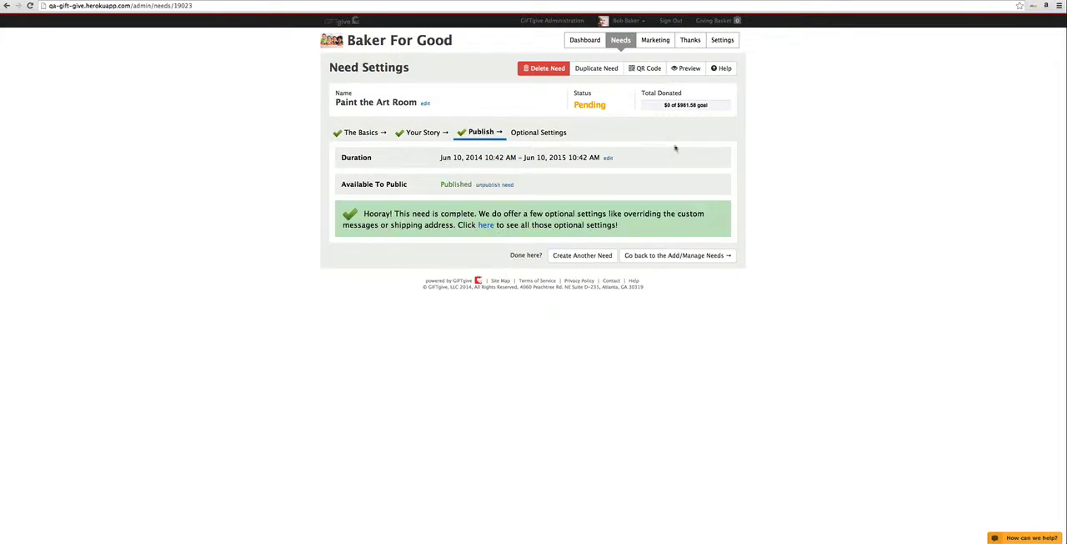
left_click(686, 73)
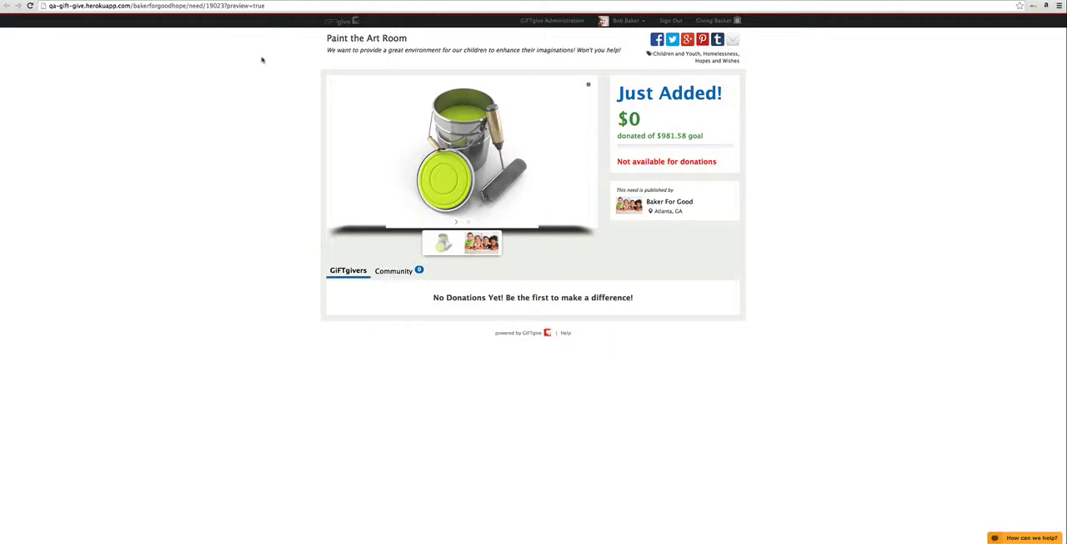
key("super+w")
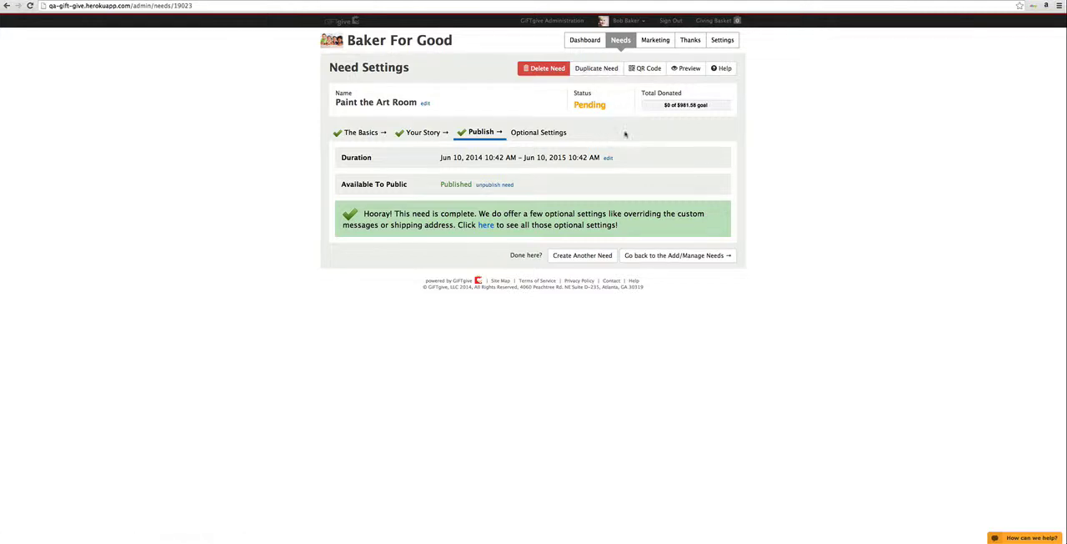
Step: Duplicate the "Paint the Art Room" need and save the copy's duration as Jun 10, 2014 10:43 am to Jun 30, 2014 11:59 pm
left_click(603, 69)
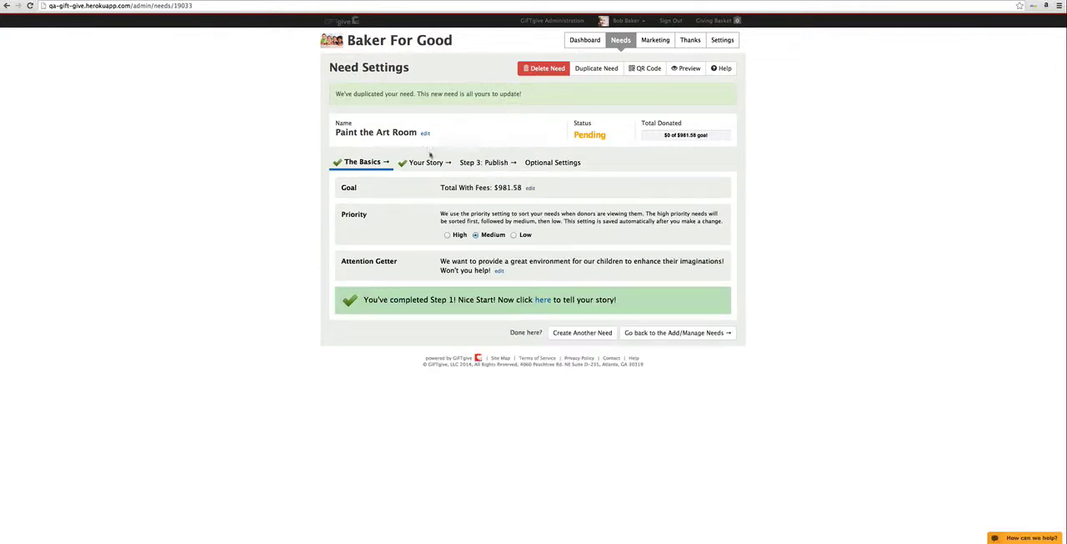
left_click(491, 164)
left_click(501, 188)
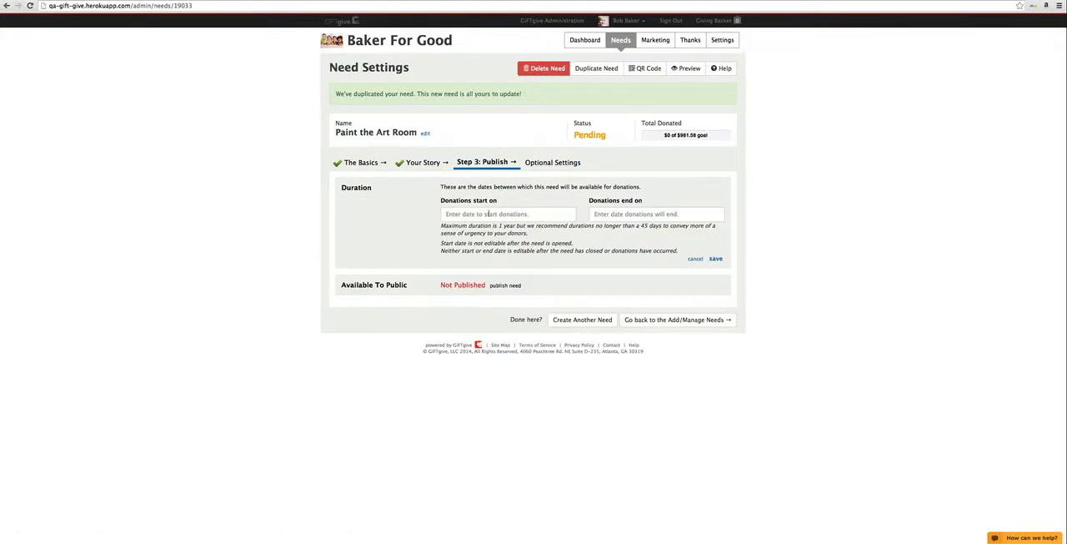
left_click(492, 213)
left_click(456, 366)
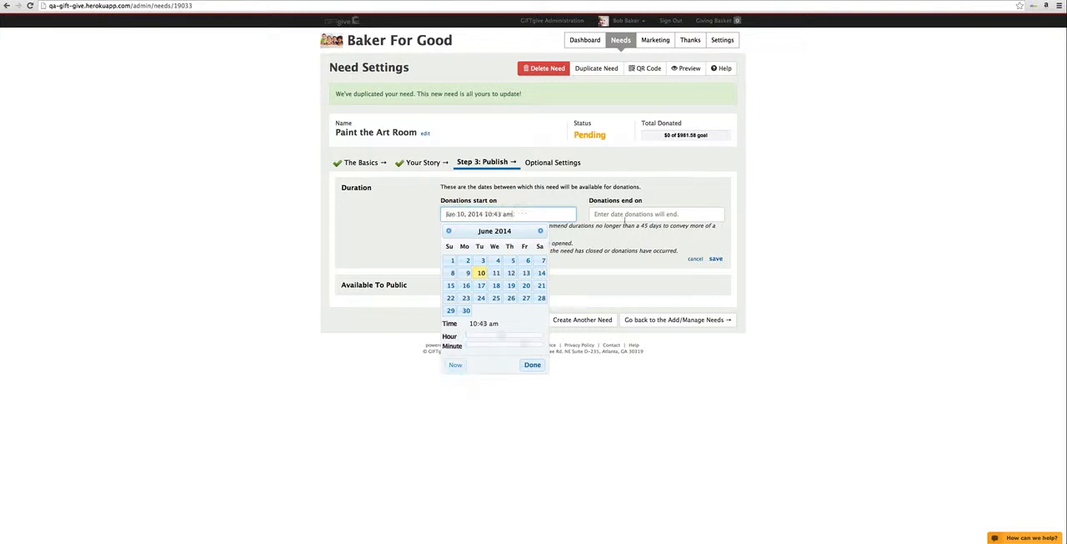
left_click(627, 216)
left_click(614, 310)
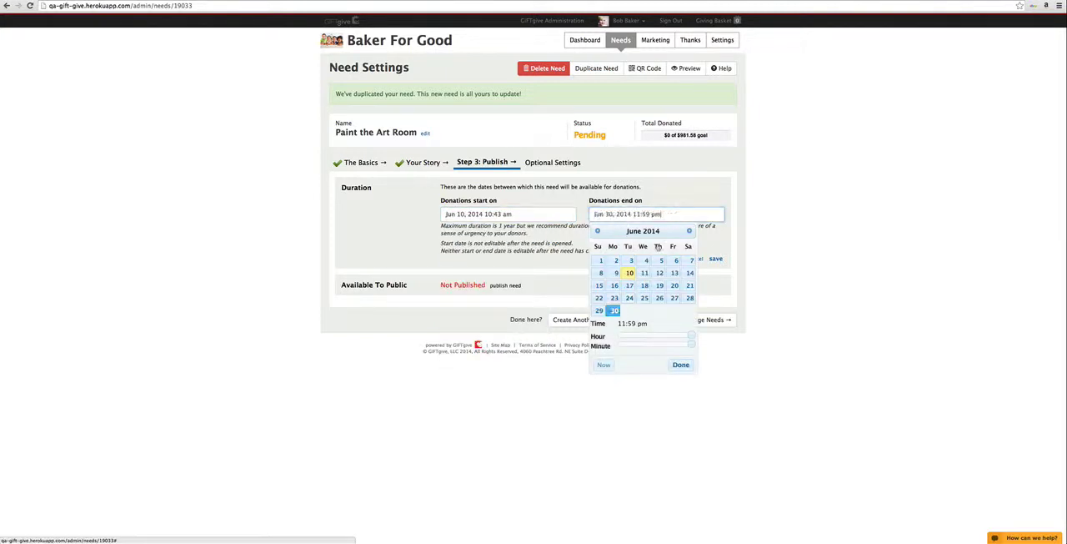
left_click(716, 260)
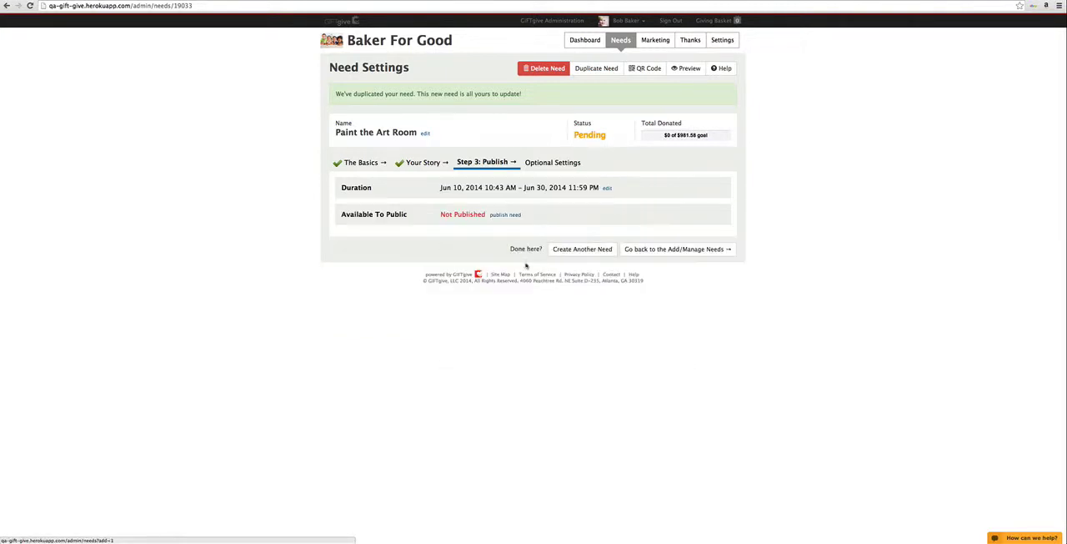
Step: Publish the duplicated need and delete it, confirming the deletion
left_click(506, 215)
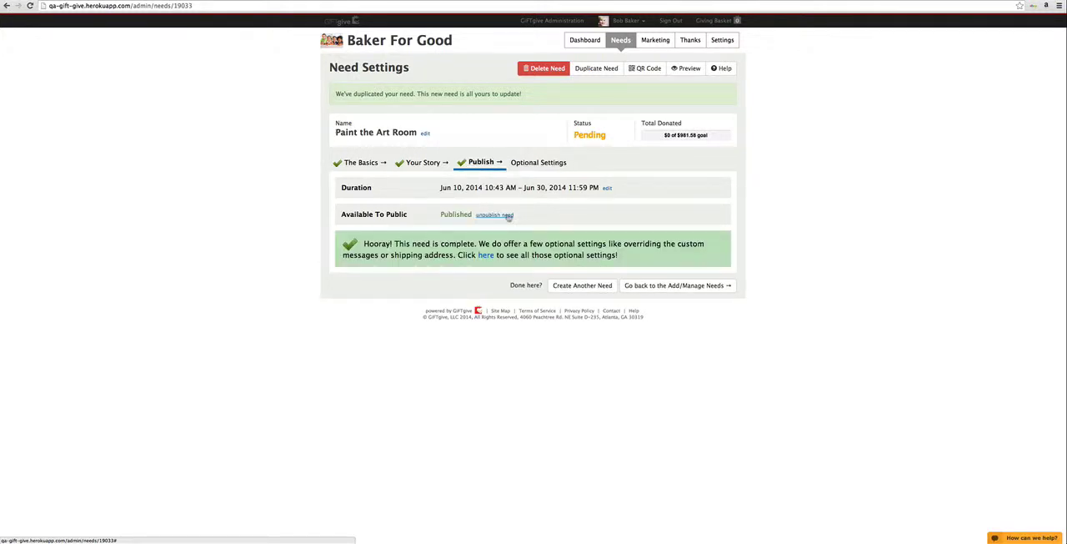
left_click(547, 70)
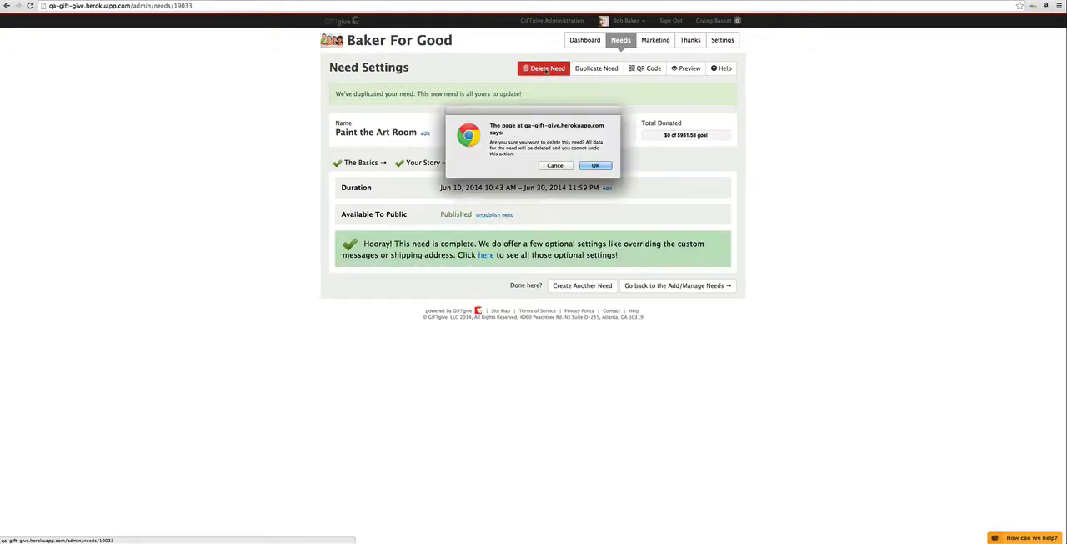
left_click(595, 165)
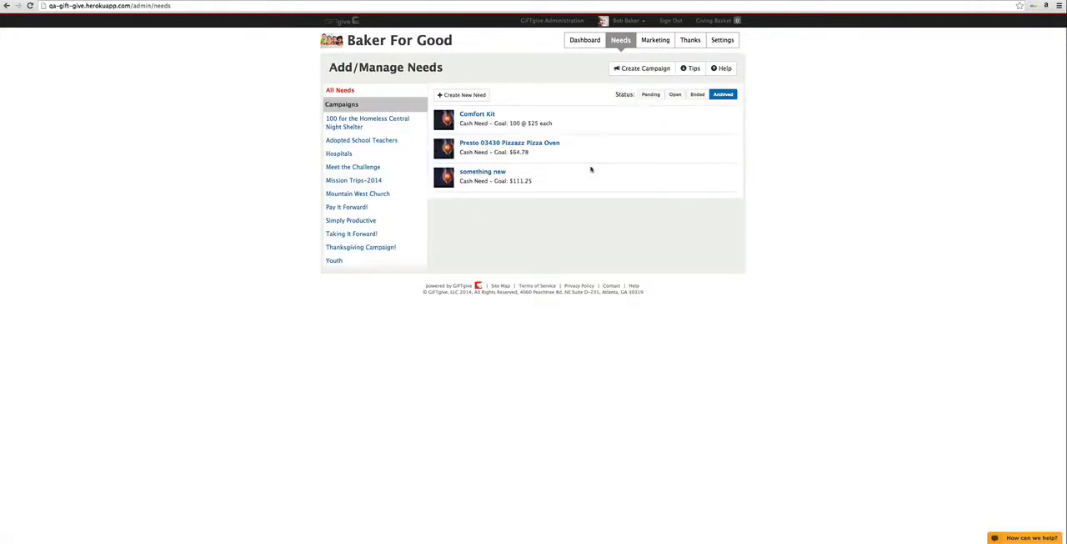
Step: View the tips and help articles for adding and managing needs, returning to the needs list after each
left_click(694, 70)
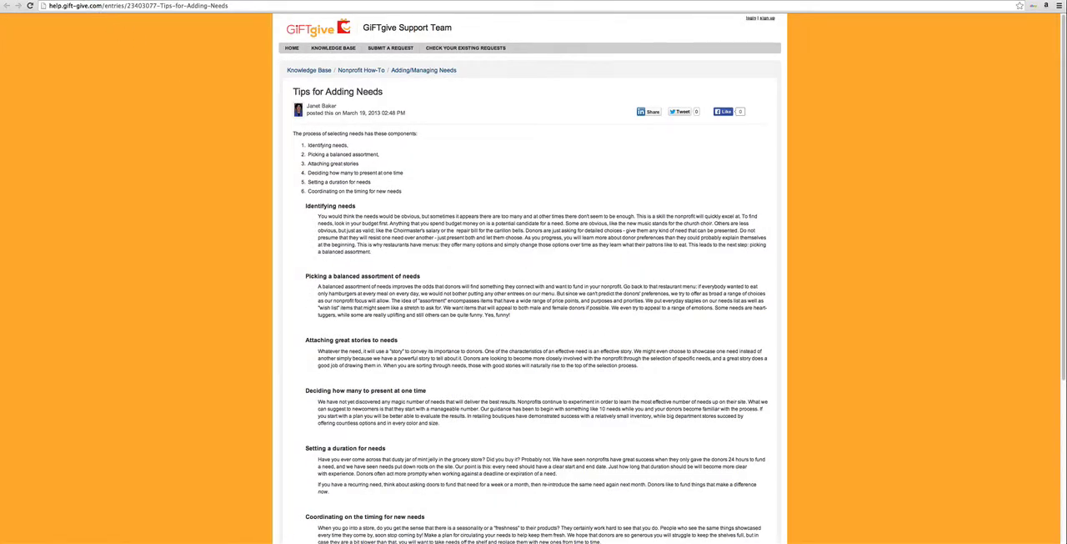
left_click(82, 0)
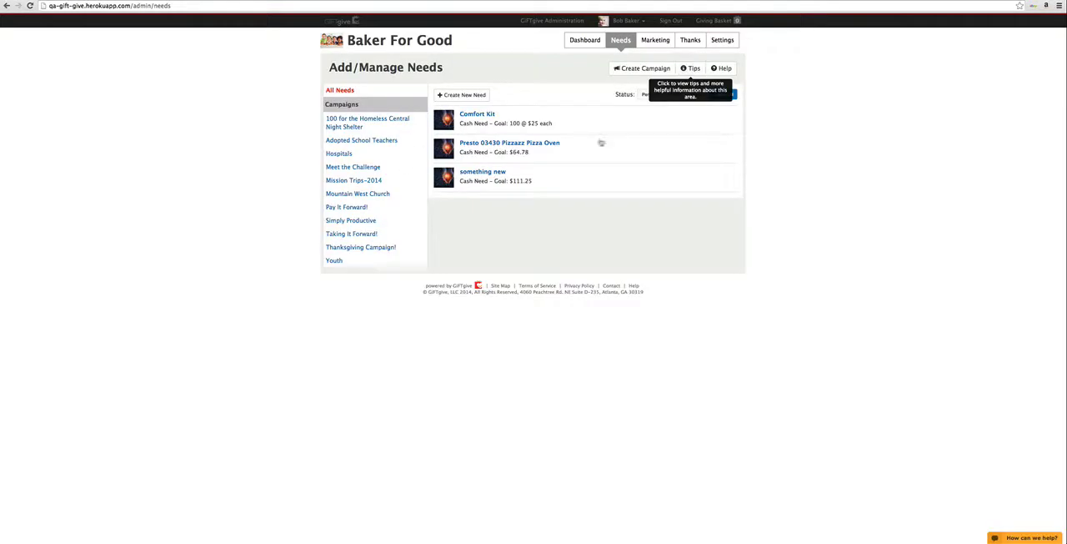
left_click(722, 68)
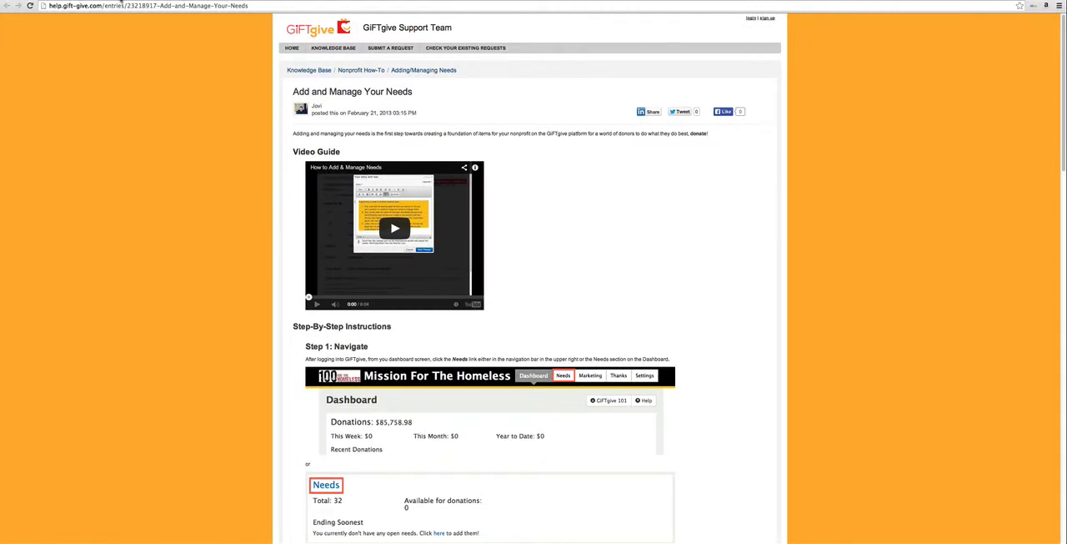
key("super+w")
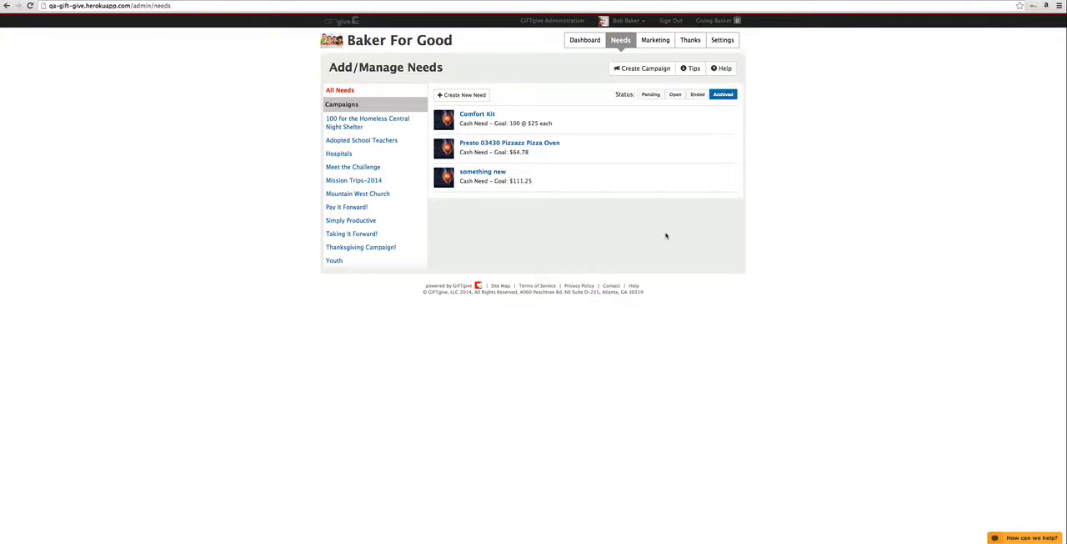
Step: Rename the archived need "Comfort Kit" as "Comfort Kit 2", save it and open its story section
left_click(477, 114)
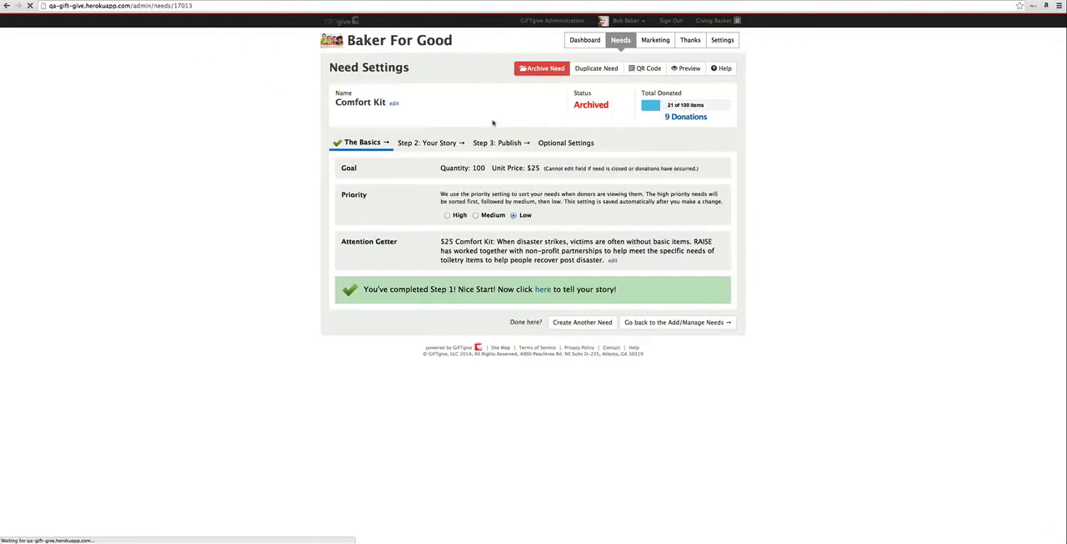
left_click(394, 105)
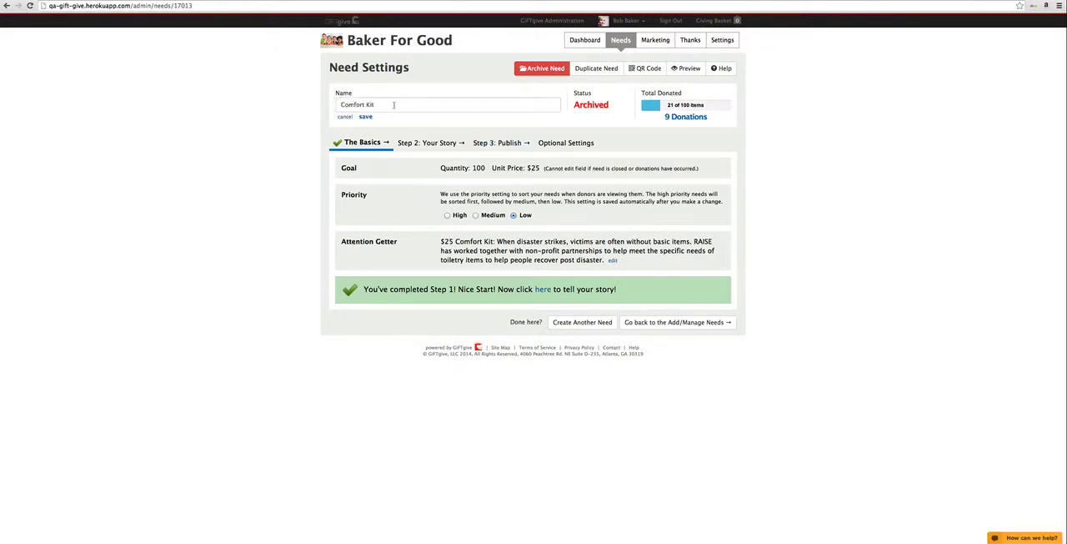
left_click(383, 105)
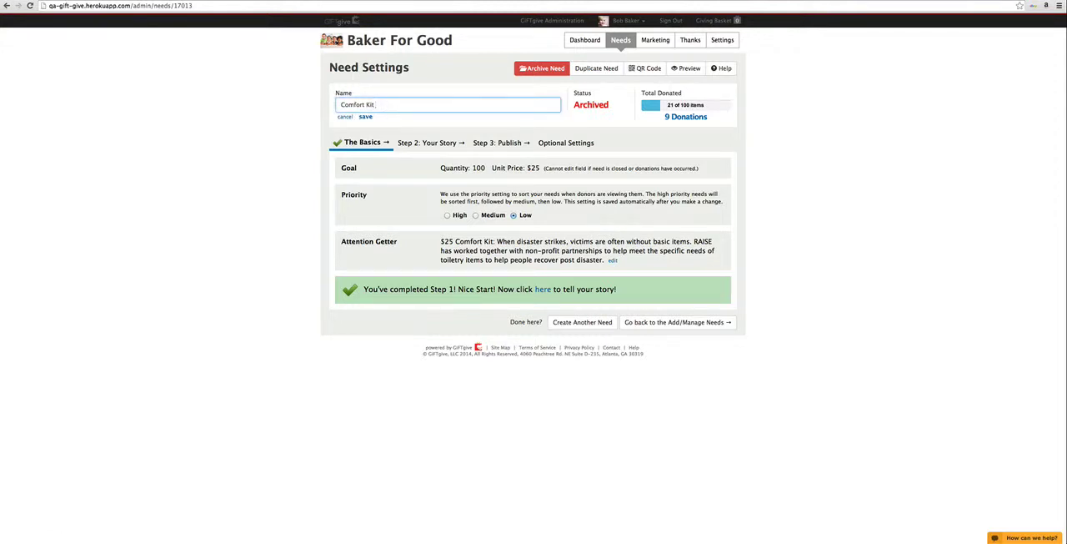
left_click(365, 116)
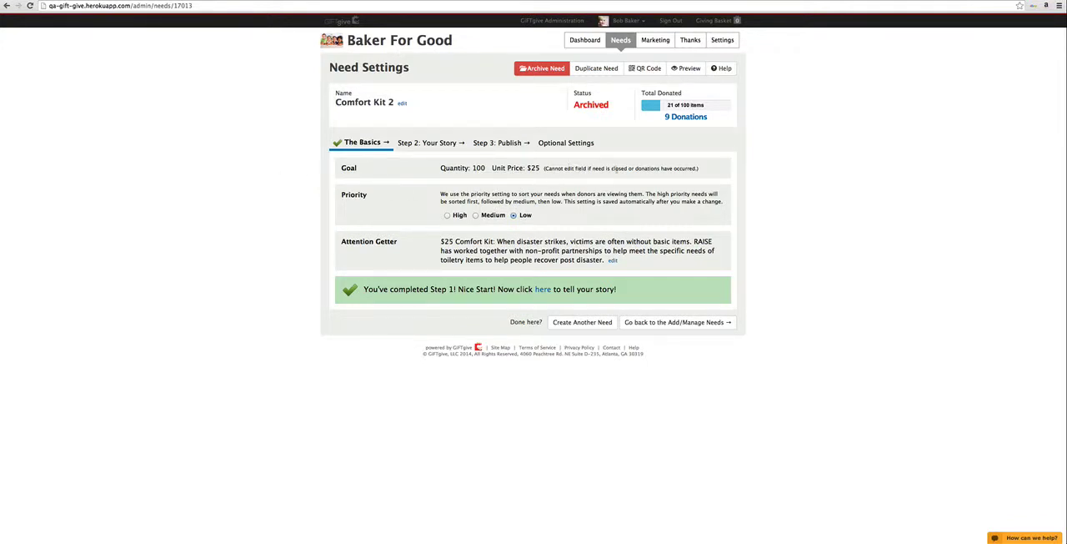
left_click(433, 143)
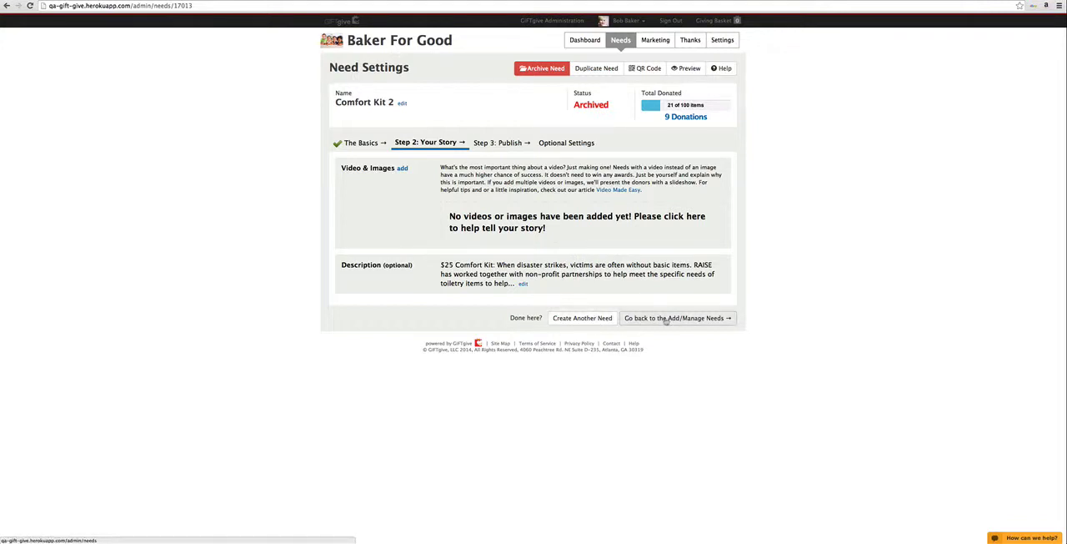
Step: Start another need that copies an existing one and search for "Crayon" as the need to copy
left_click(581, 320)
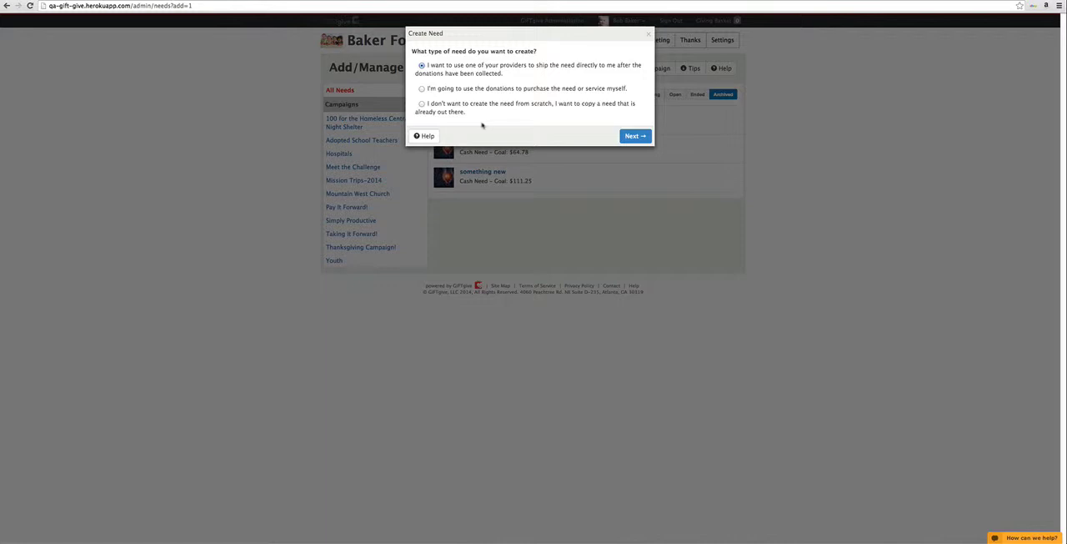
left_click(425, 105)
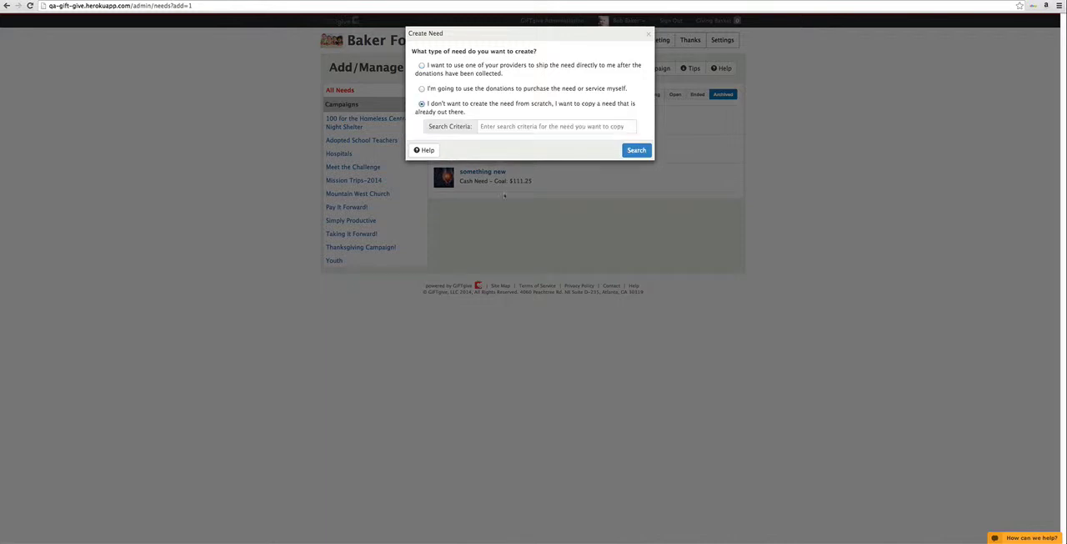
left_click(517, 126)
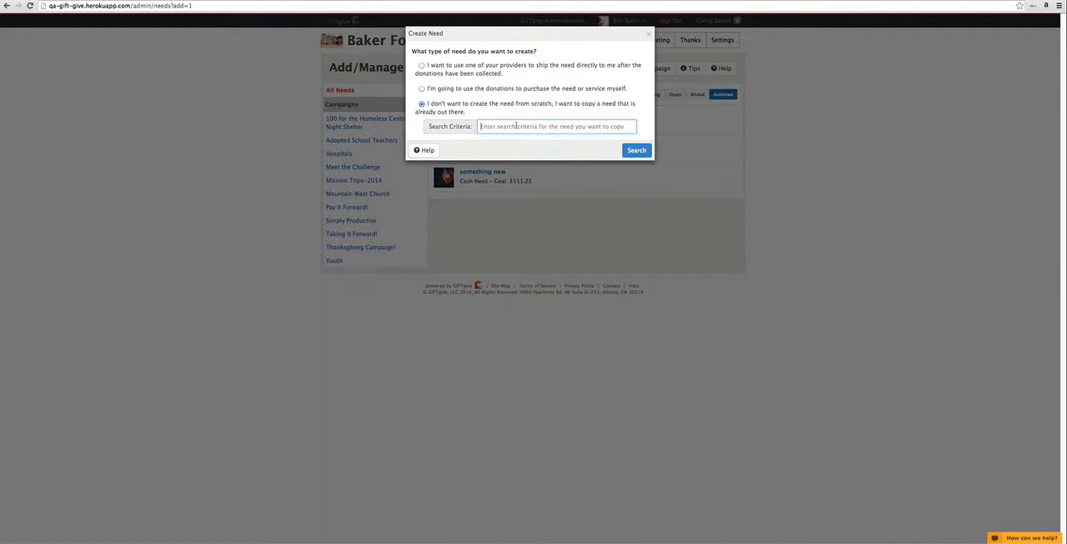
type("Cray")
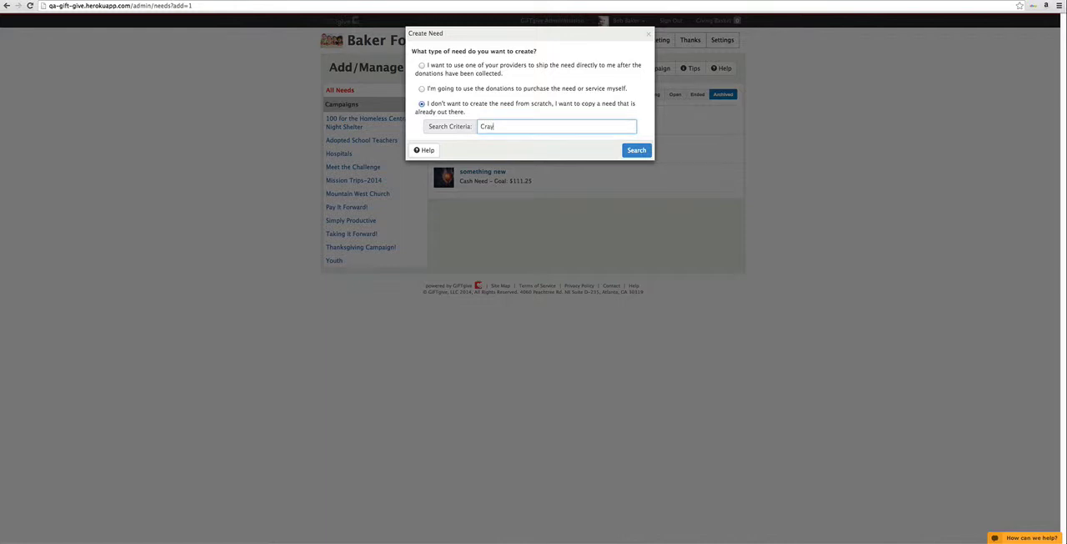
type("on")
left_click(631, 154)
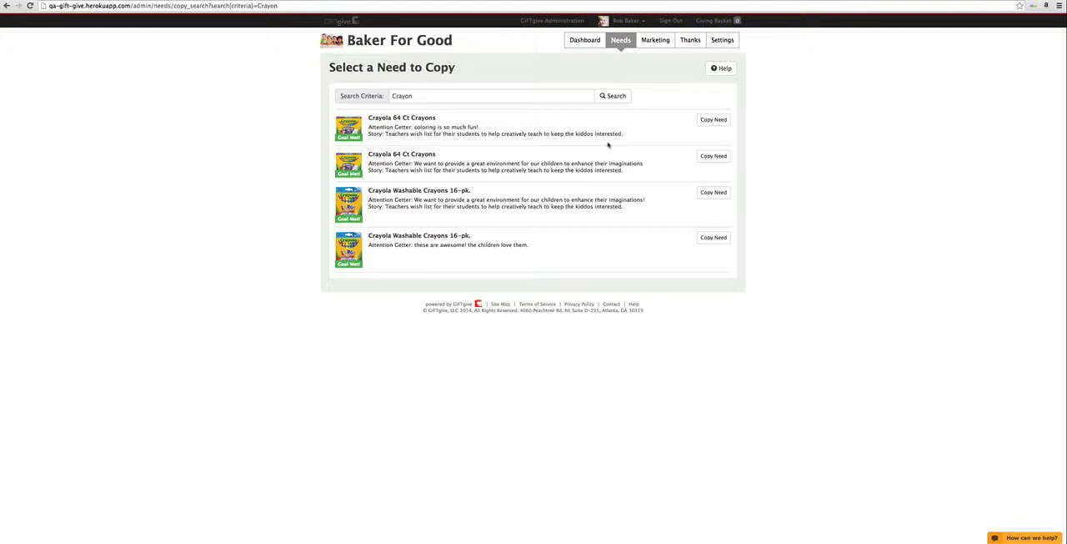
Step: Copy the "Crayola 64 Ct Crayons" need with attention getter "coloring is so much fun!" and open the copy's optional settings
left_click(715, 121)
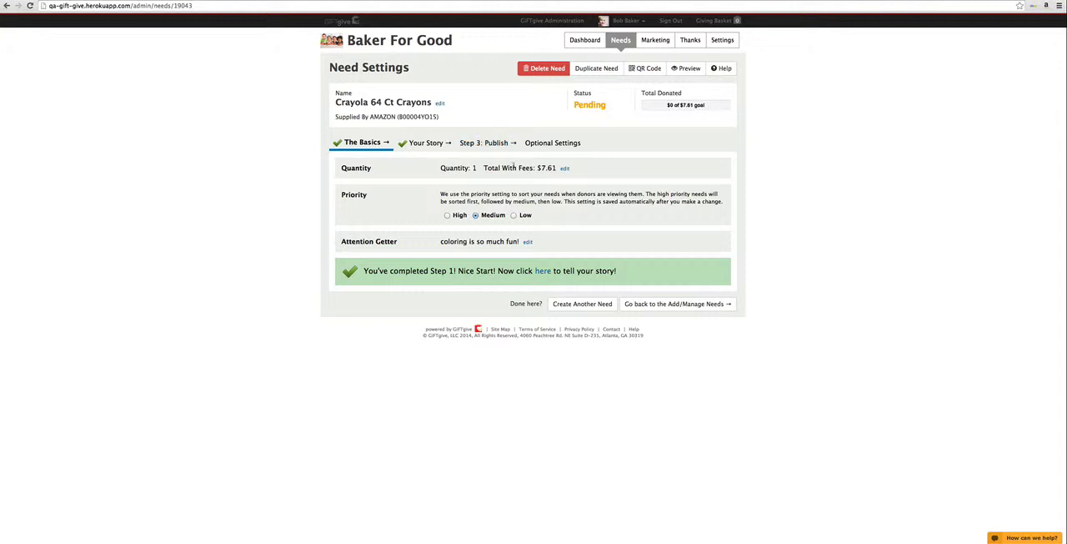
left_click(553, 143)
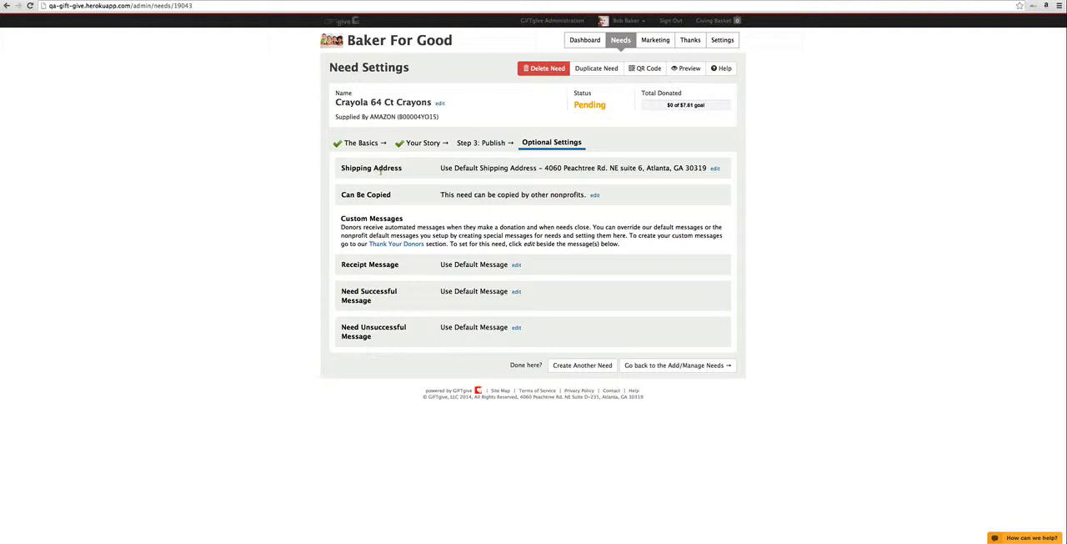
Step: Set the crayon need's shipping address to the first non-default address on the list and save it
left_click(714, 169)
left_click(677, 202)
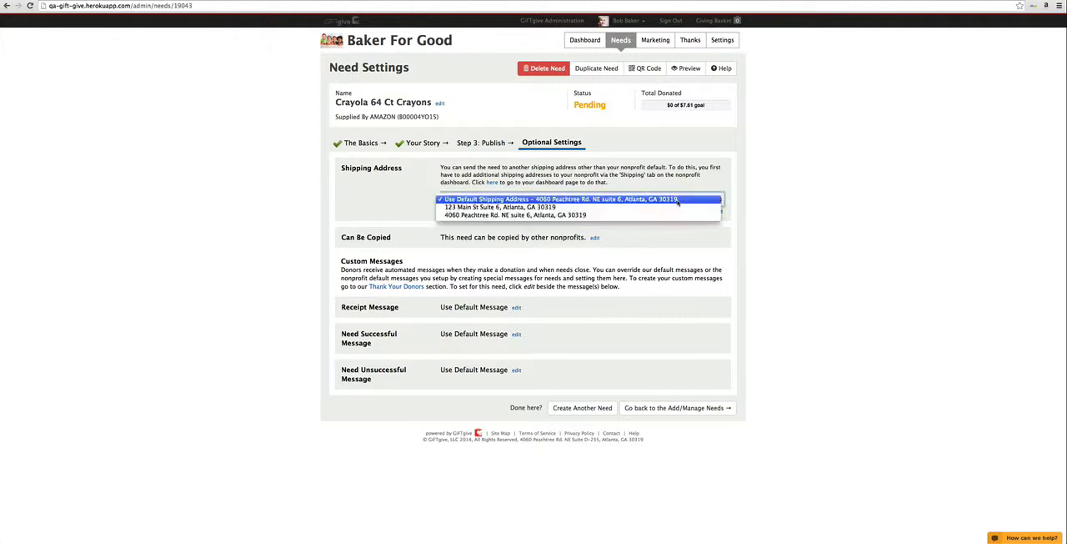
left_click(670, 207)
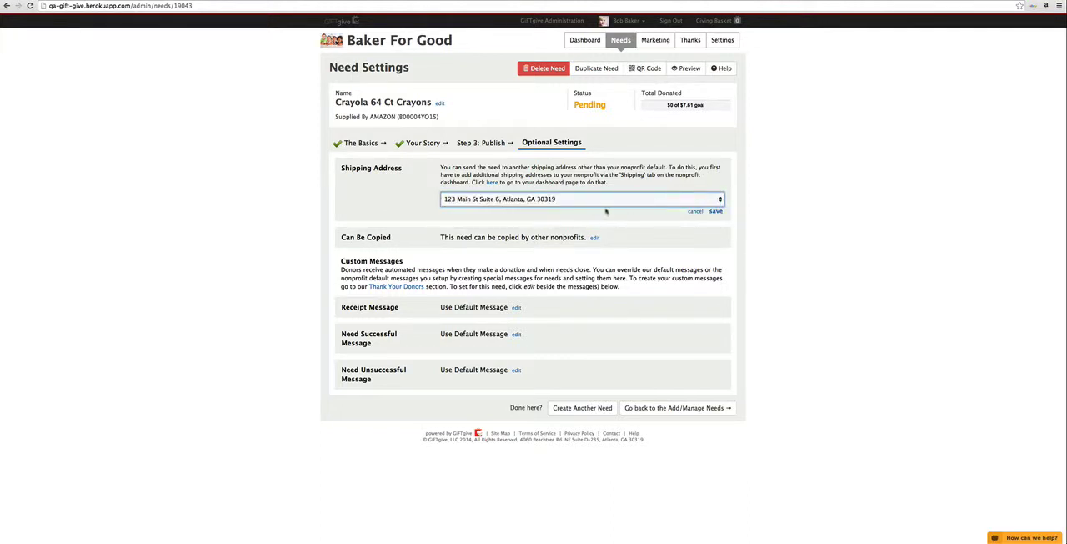
left_click(716, 211)
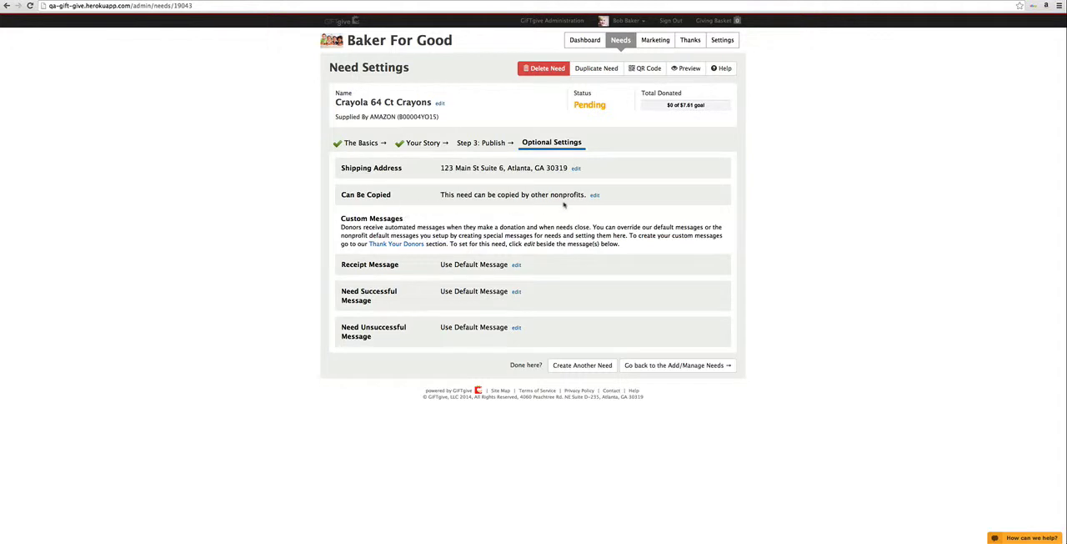
Step: Disallow other nonprofits from copying the crayon need as a template and save the setting
left_click(594, 196)
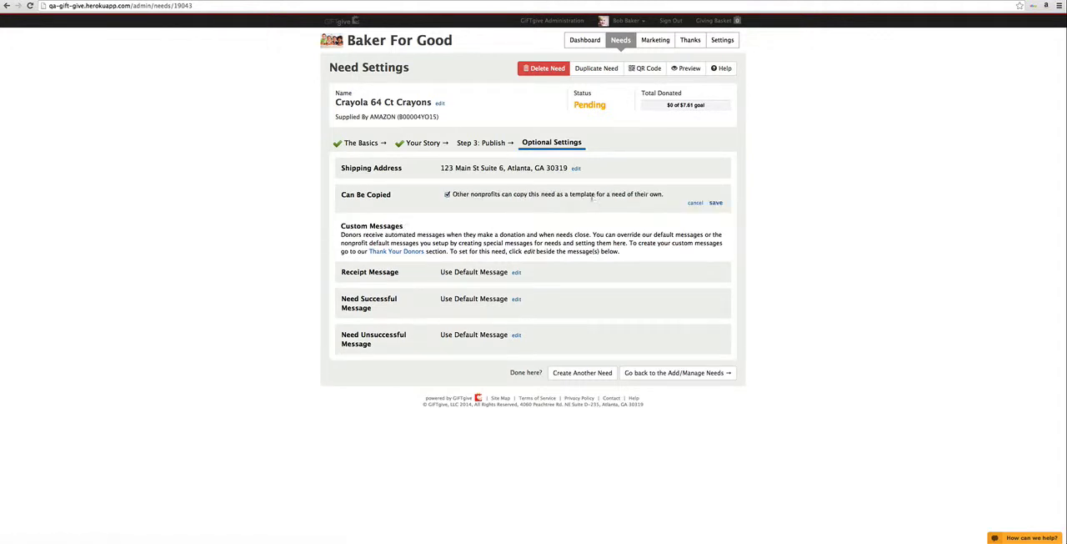
left_click(447, 194)
left_click(715, 202)
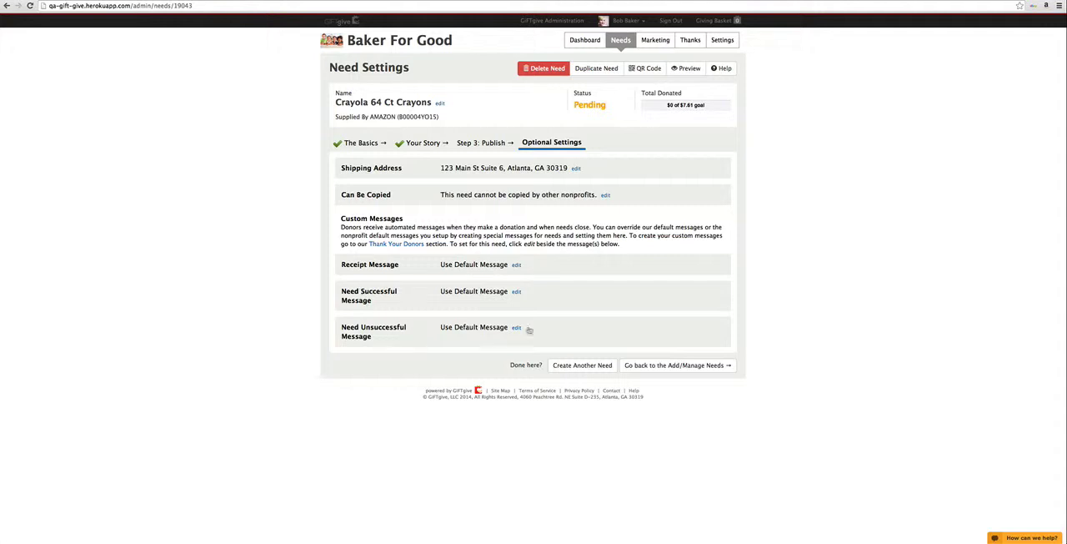
Step: Set the crayon need's receipt message to "Thank you receipt message" and save it
left_click(516, 265)
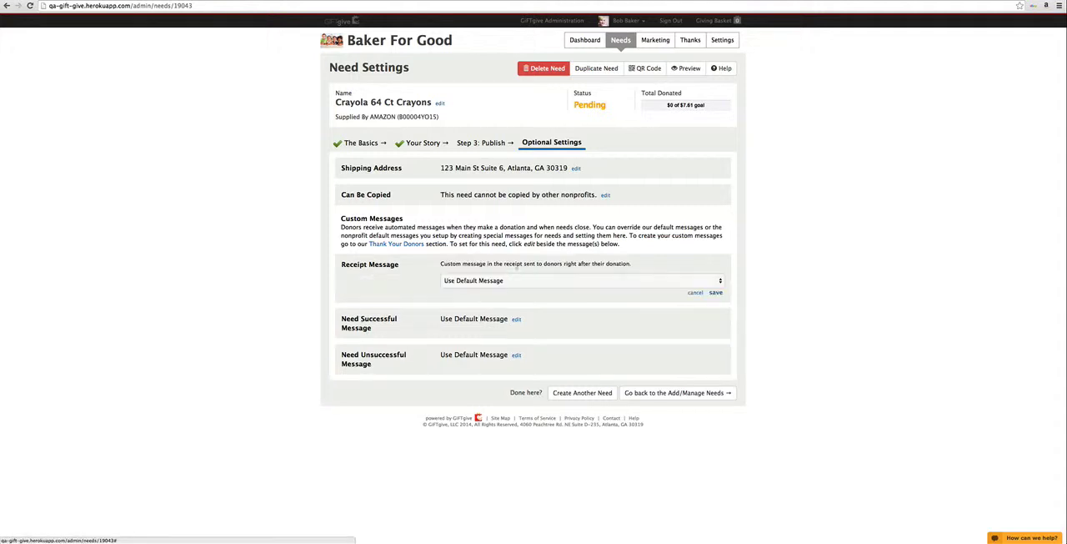
left_click(518, 282)
left_click(512, 289)
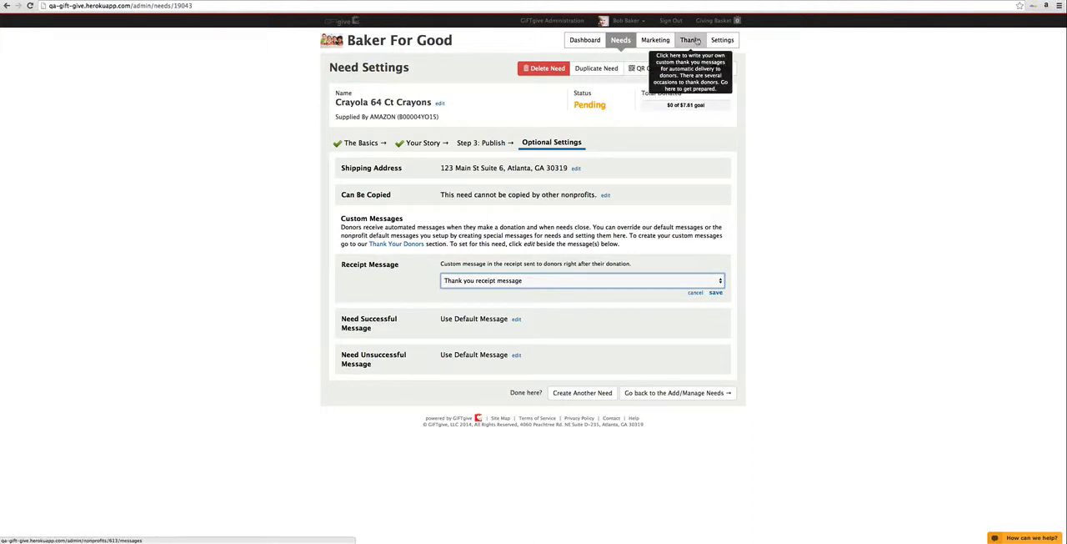
left_click(715, 293)
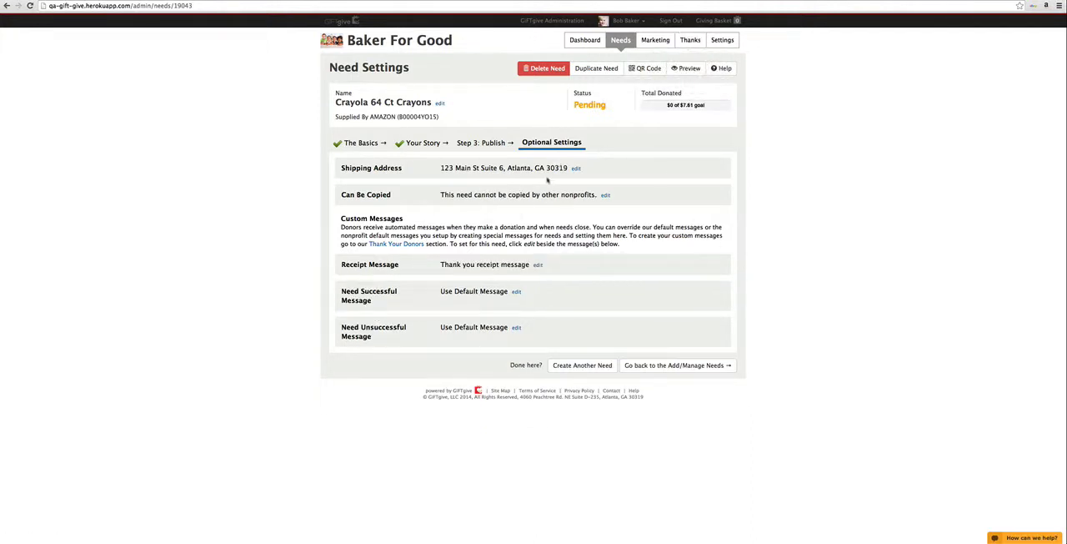
Step: View the crayon need's publishing section and its donation duration fields, and return to the needs list
left_click(489, 144)
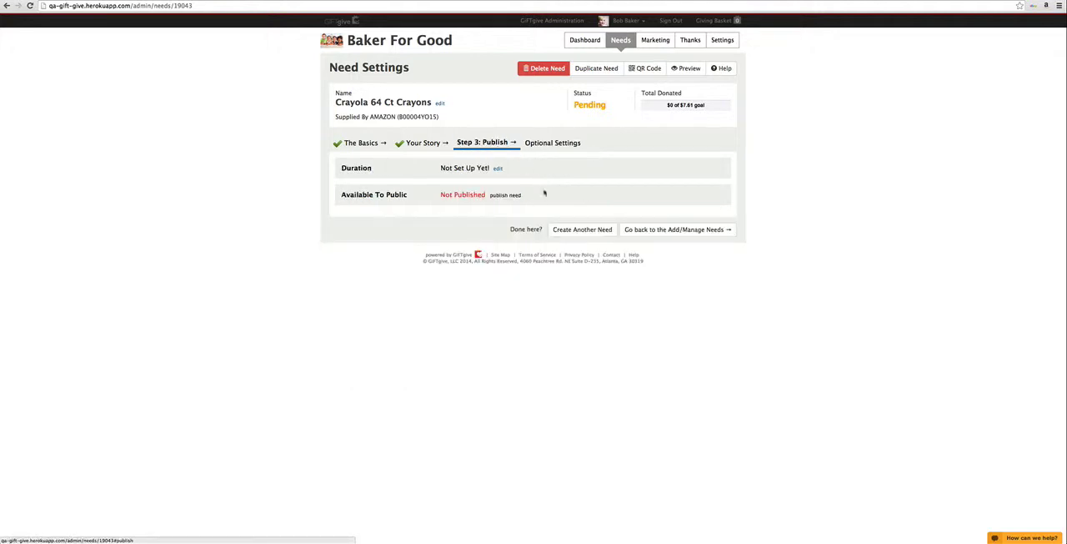
left_click(497, 170)
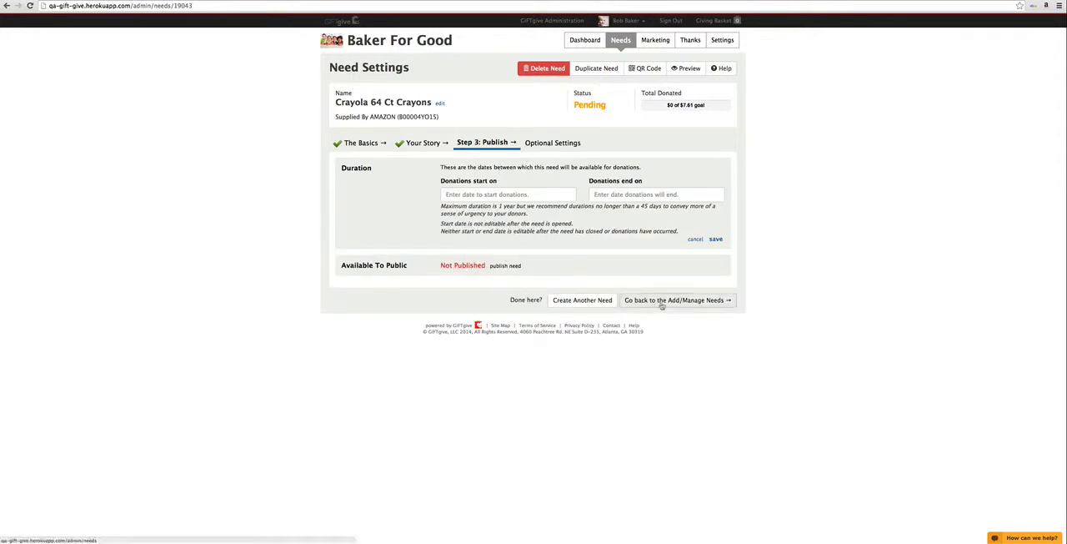
left_click(660, 301)
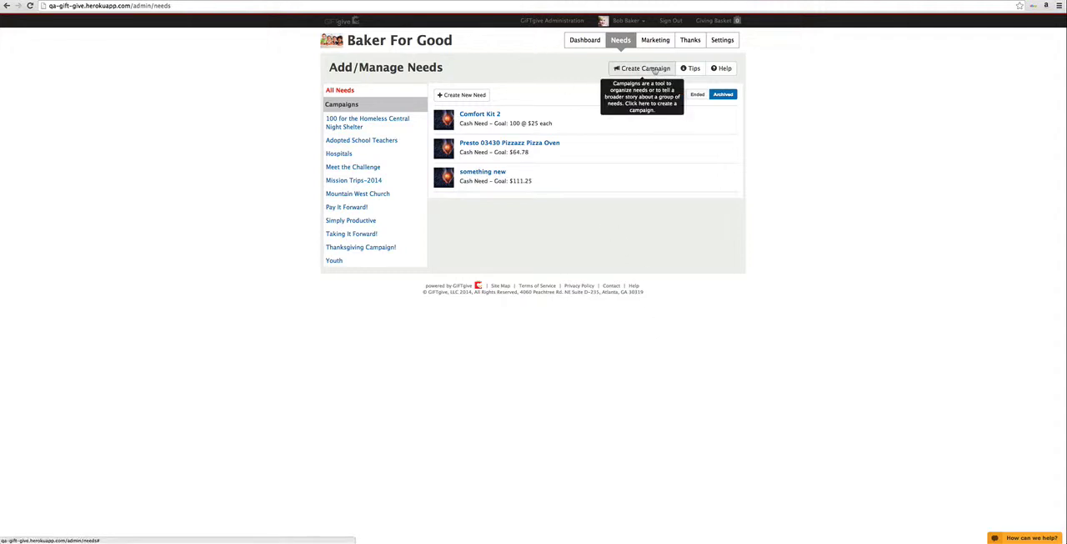
Step: Create a new campaign named "Bridal Room"
left_click(654, 69)
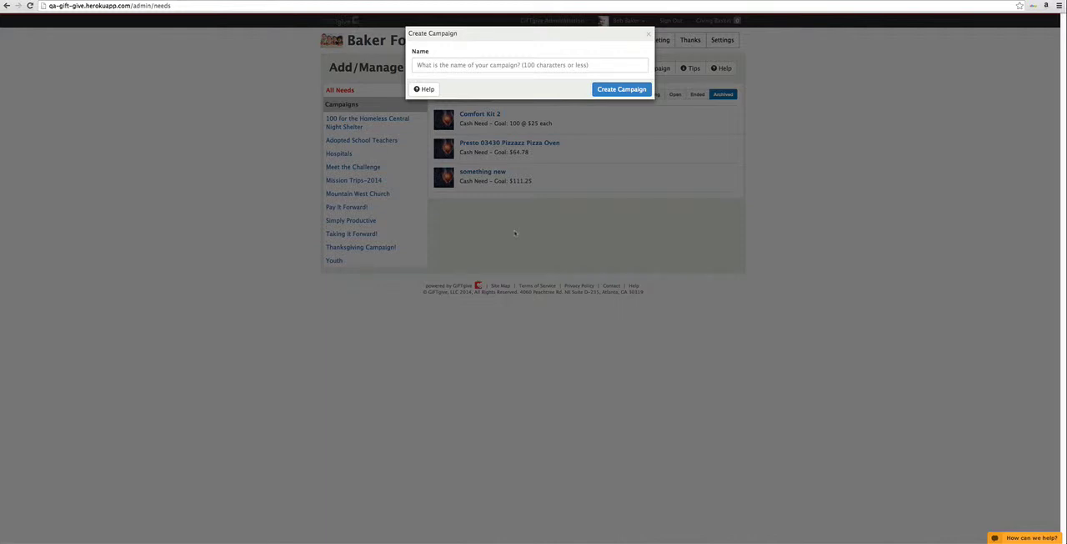
left_click(476, 64)
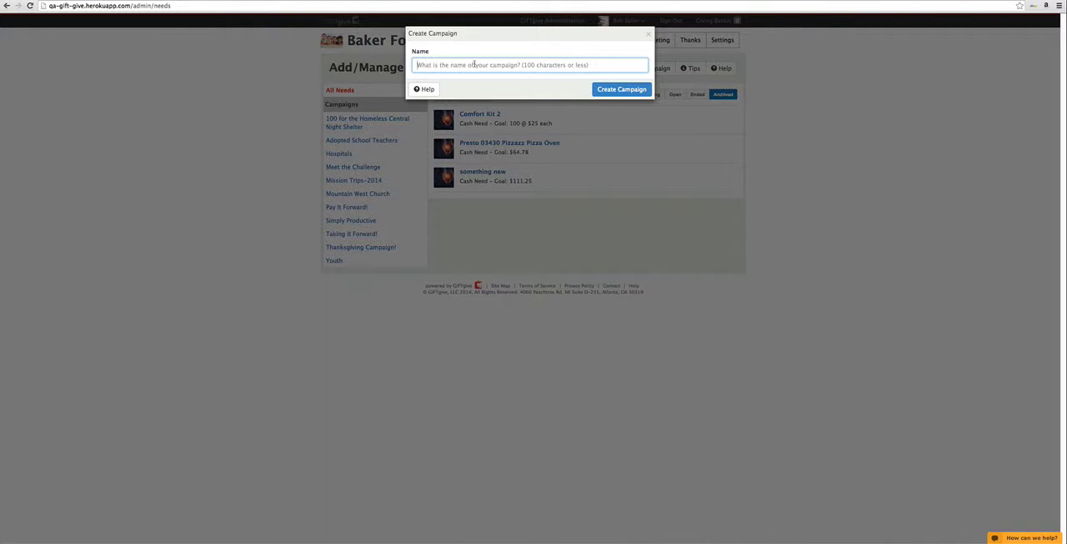
type("Bridal Room")
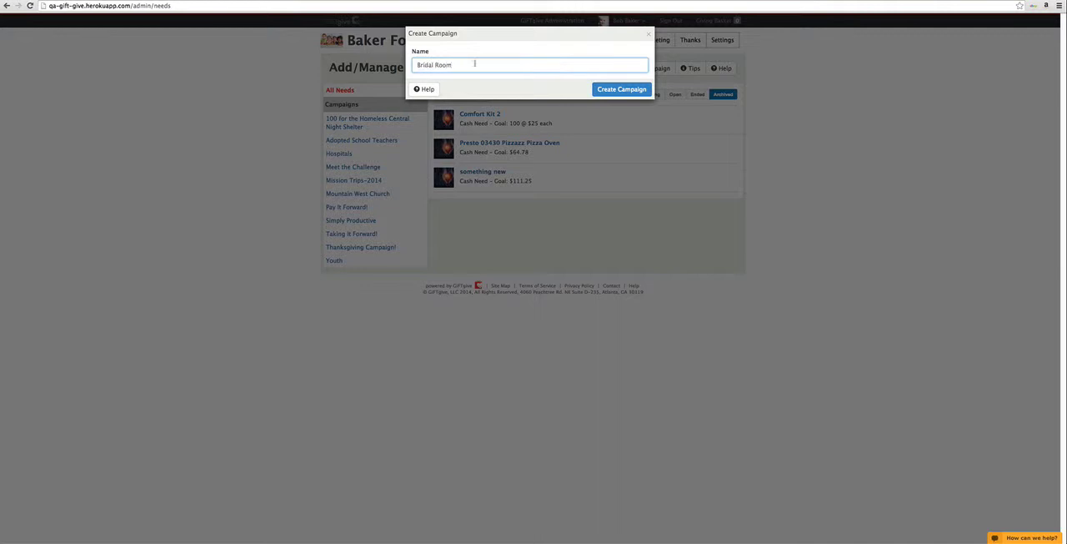
left_click(617, 89)
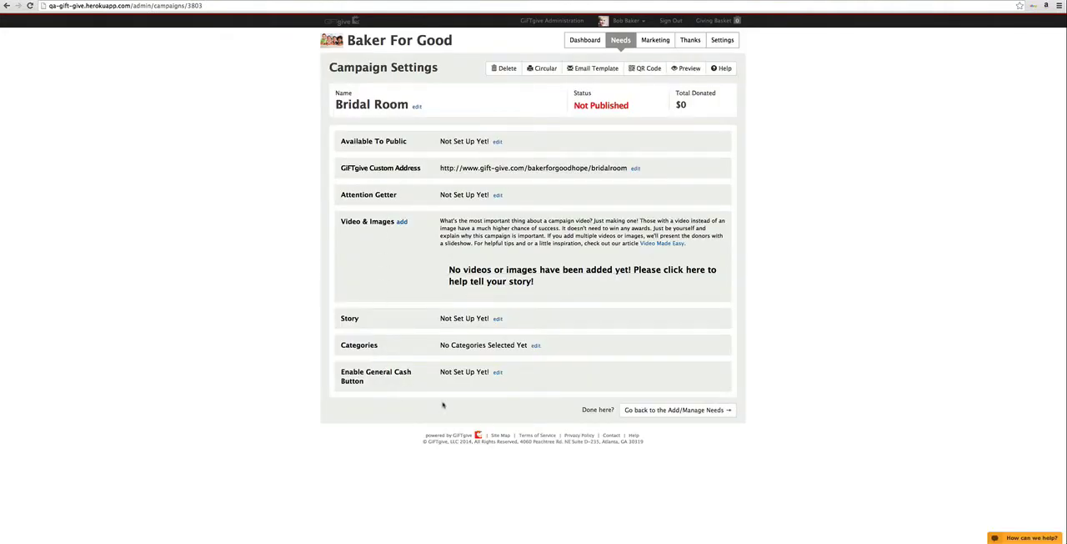
Step: Make the Bridal Room campaign publicly available from the current time on Jun 10, 2014 until Jul 31, 2014 11:59 pm and save the dates
left_click(498, 141)
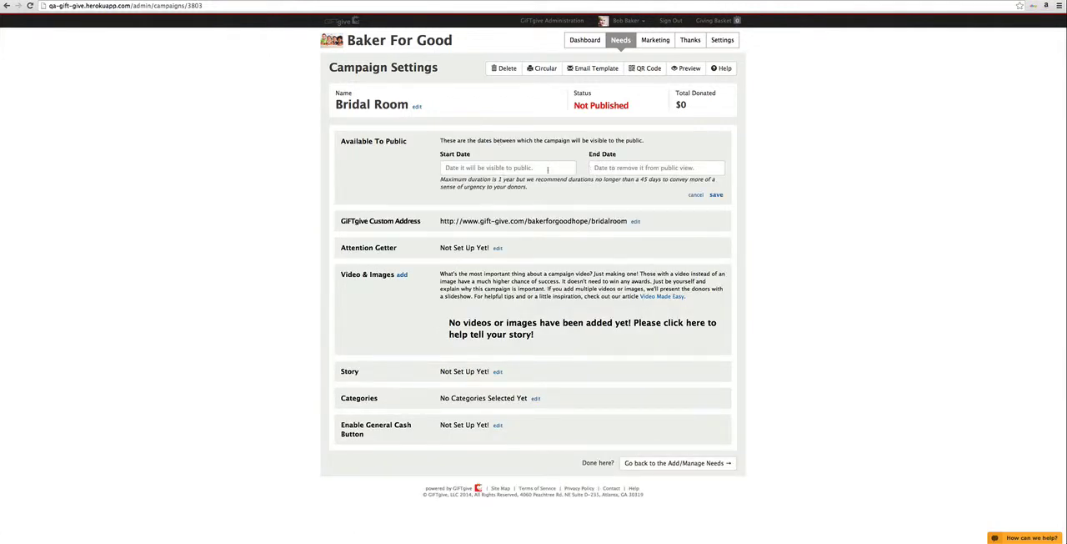
left_click(548, 170)
left_click(455, 317)
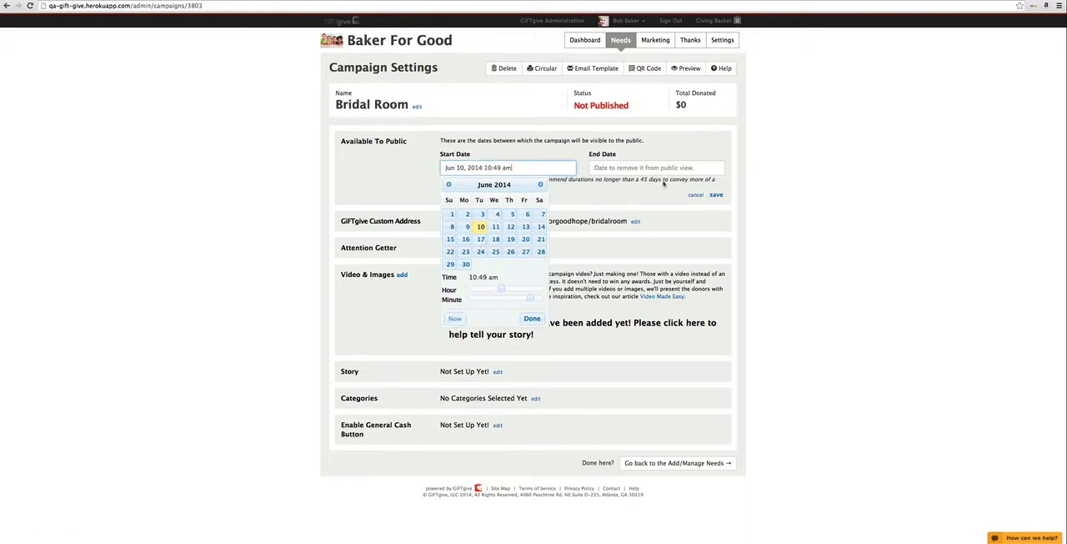
left_click(667, 168)
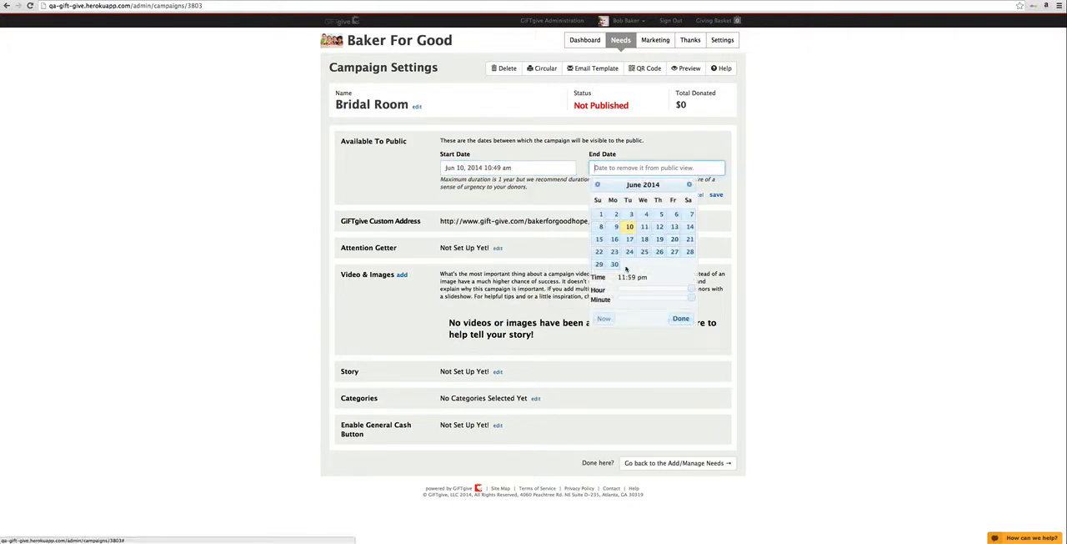
left_click(689, 185)
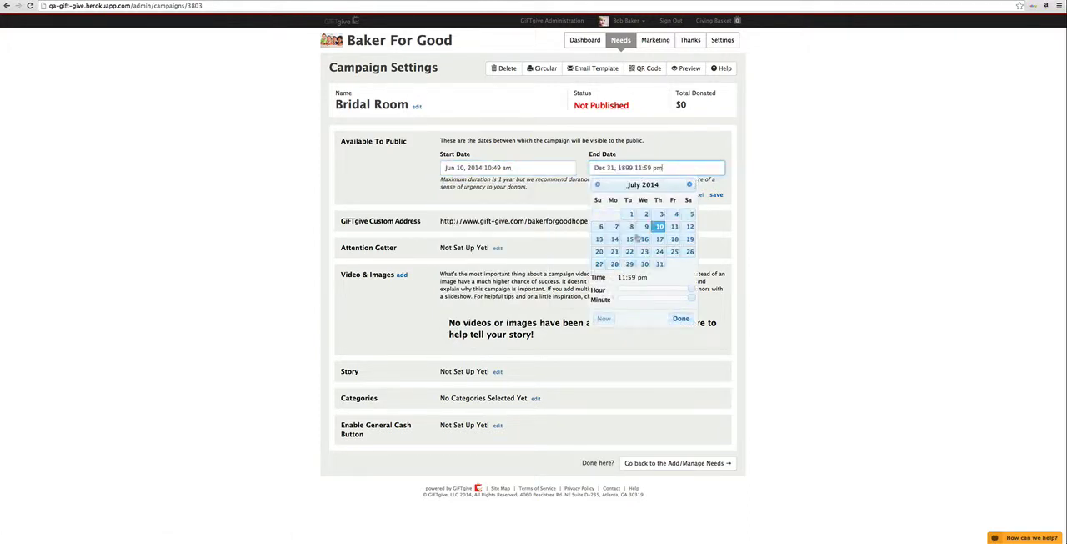
left_click(660, 265)
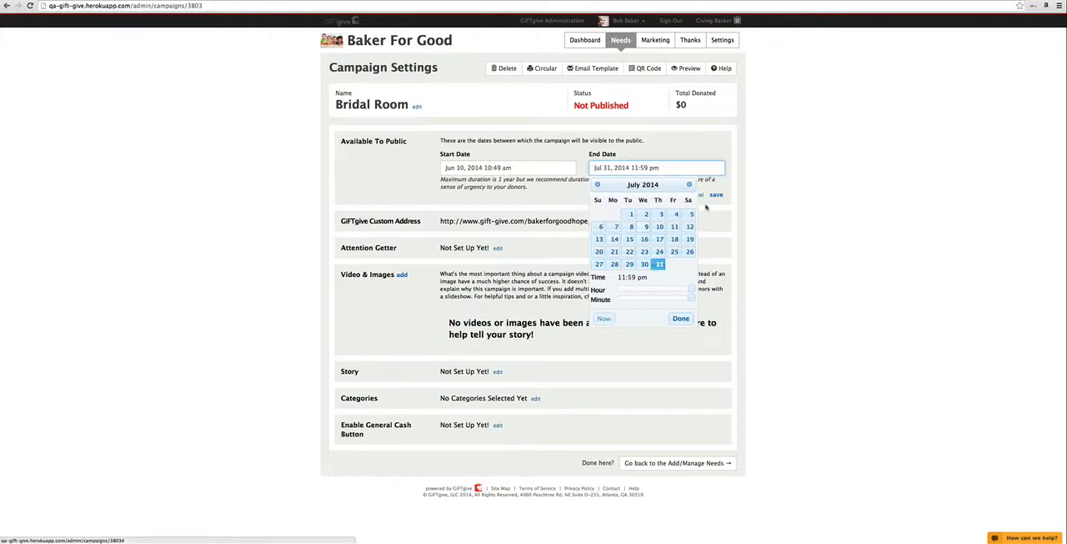
left_click(717, 194)
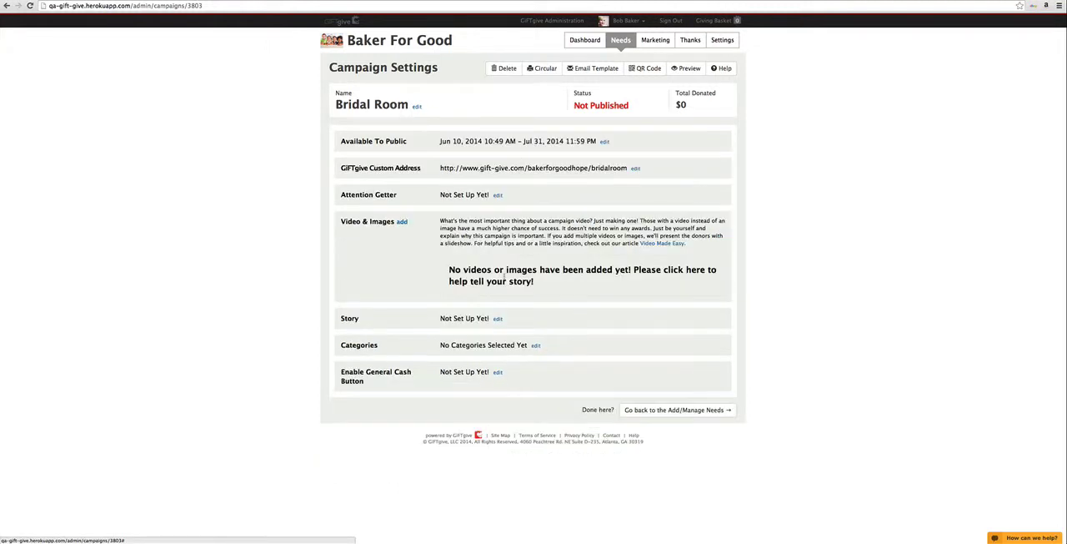
Step: Save the campaign's attention getter as "We are setting up a bridal room in our church. Our brides will be so excited!"
left_click(498, 195)
left_click(468, 227)
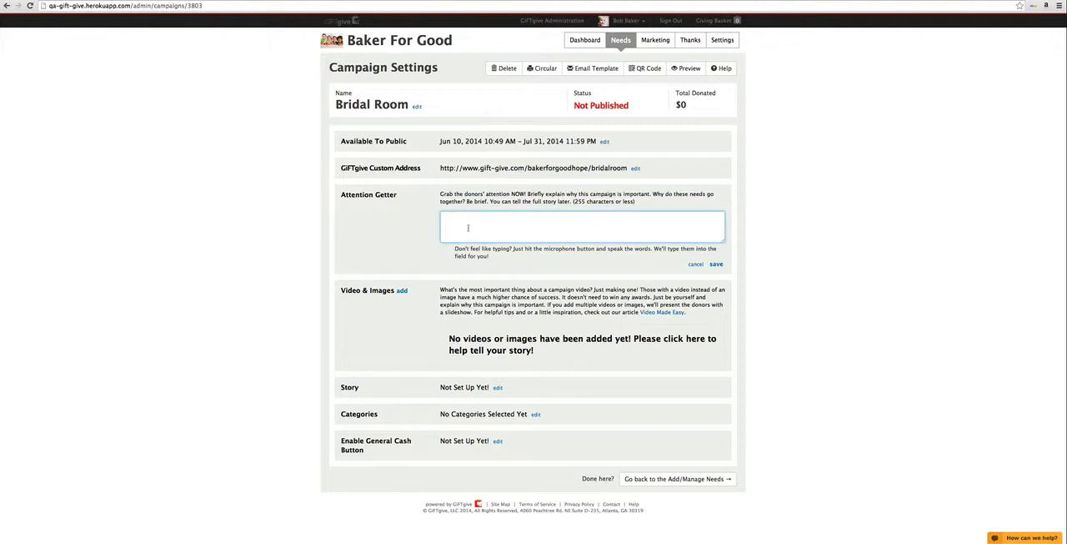
type("We are setting up a bridal room in our church")
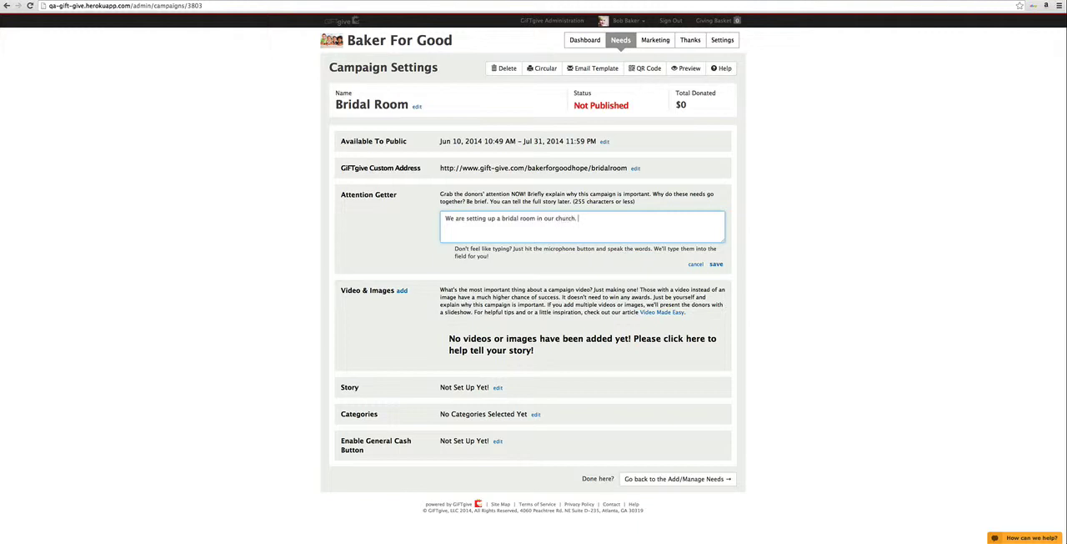
type(". Our brides will be so excited!")
left_click(716, 263)
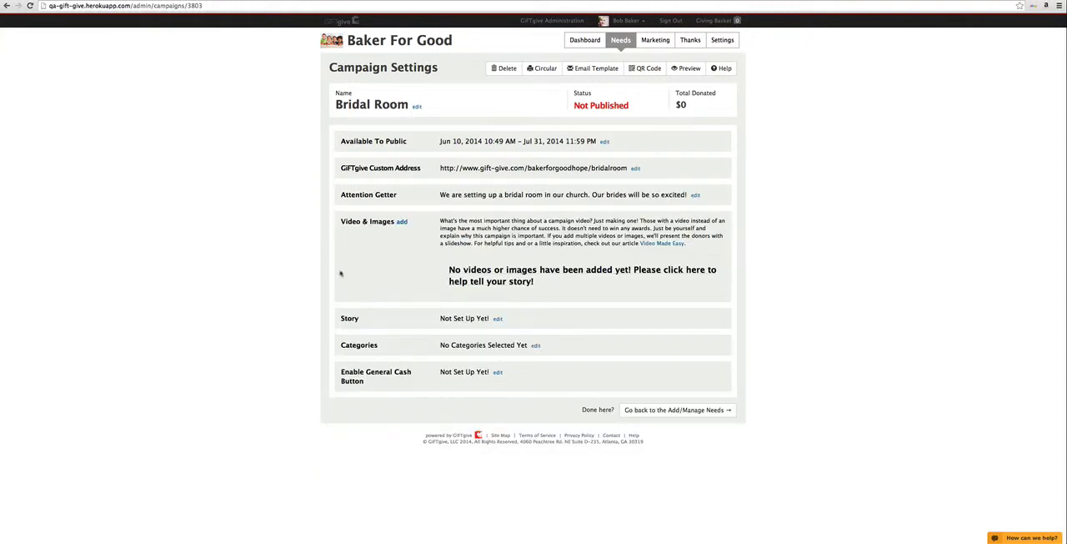
Step: Upload the rainbow crayons picture from the pictures folder and add it to the campaign's images
left_click(401, 222)
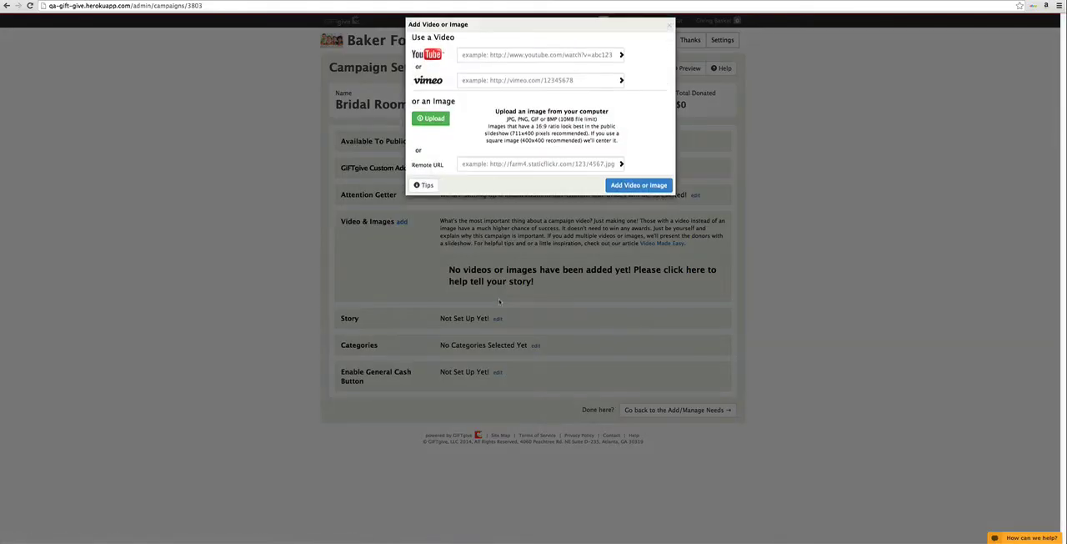
left_click(435, 129)
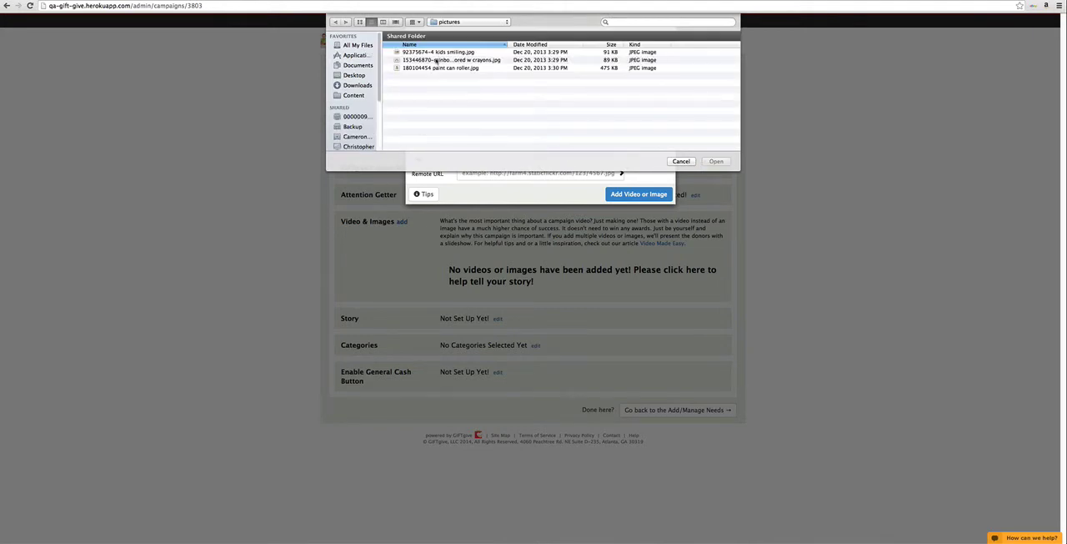
double_click(438, 60)
left_click(629, 196)
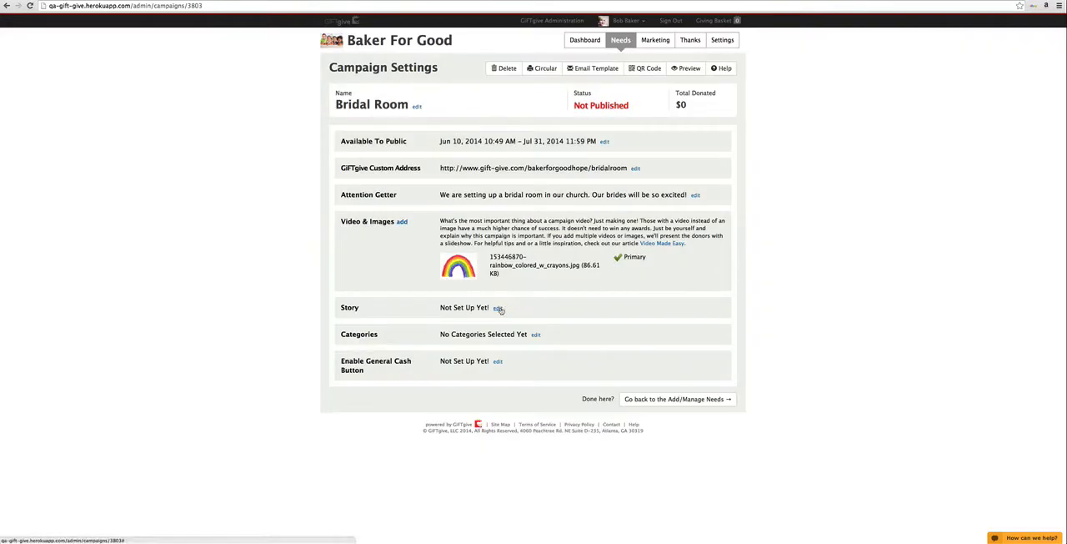
Step: Open the campaign's story and categories for editing and look over their guidance and fields
left_click(498, 308)
scroll(434, 432, "down", 3)
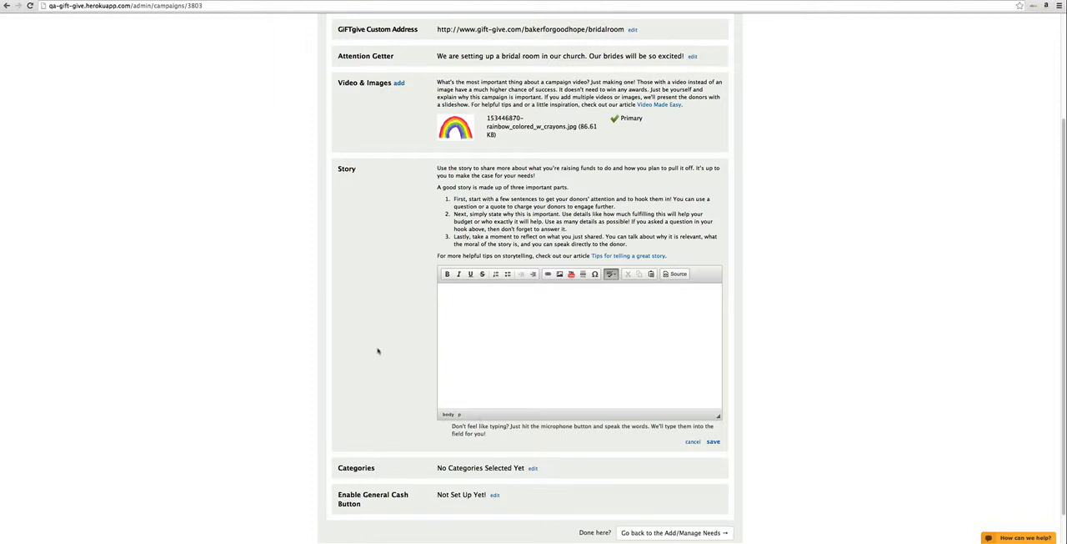
scroll(378, 351, "down", 1)
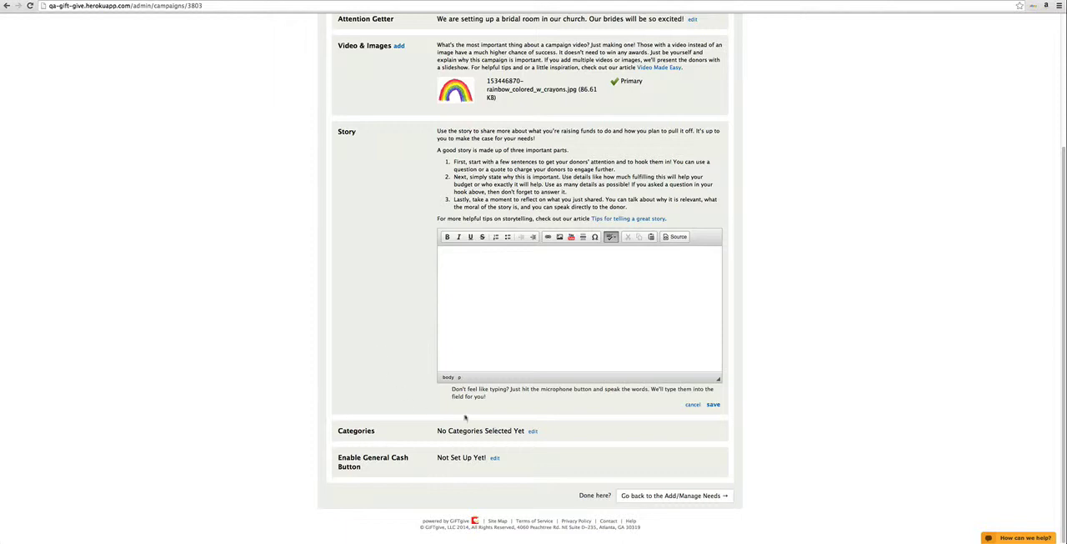
left_click(533, 433)
Step: Enable general cash donations on the campaign's landing page with the button wording "General Cash Donation!" and save the setting
scroll(321, 436, "down", 1)
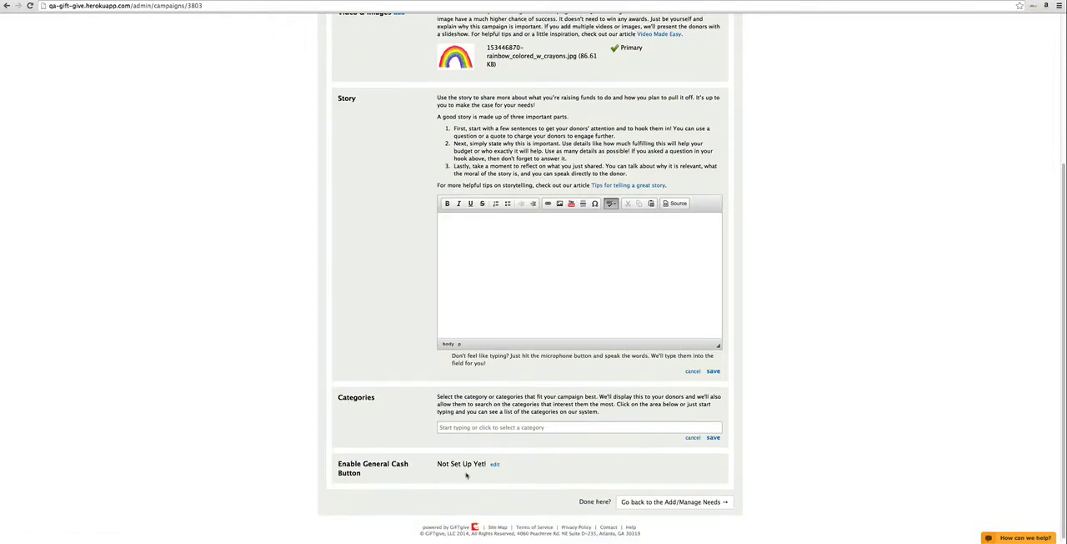
left_click(494, 464)
scroll(368, 467, "down", 2)
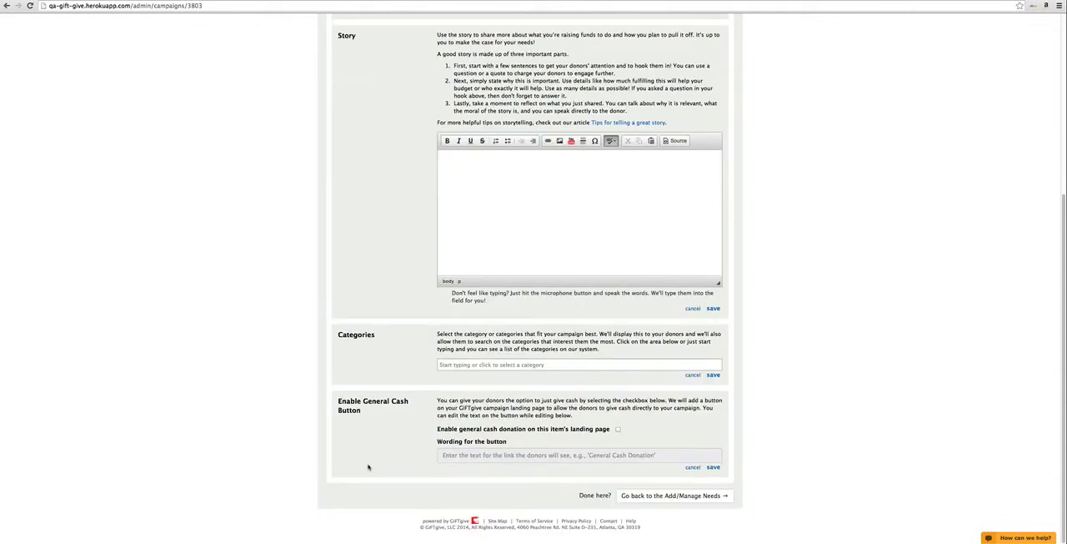
left_click(618, 430)
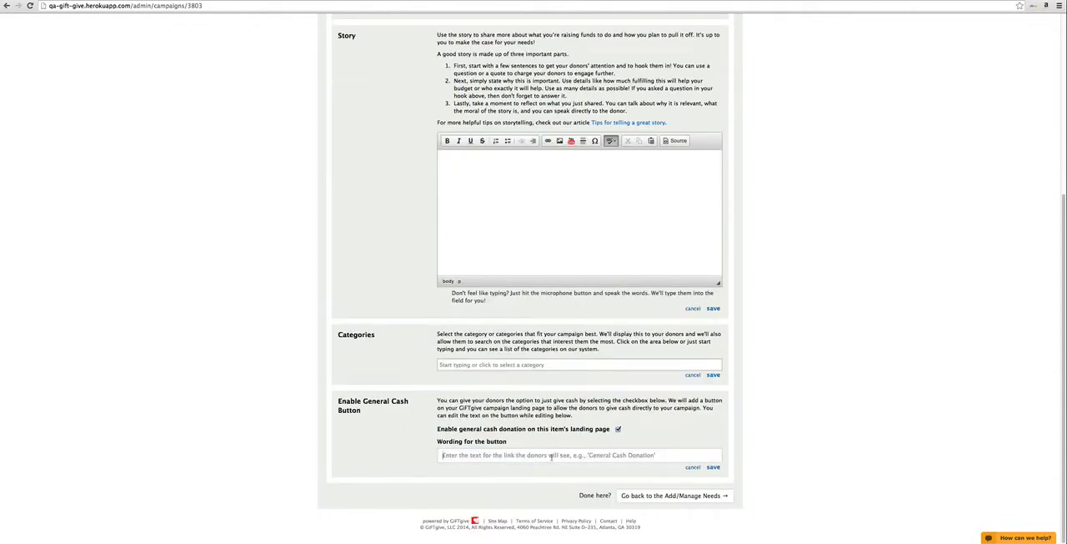
left_click(550, 456)
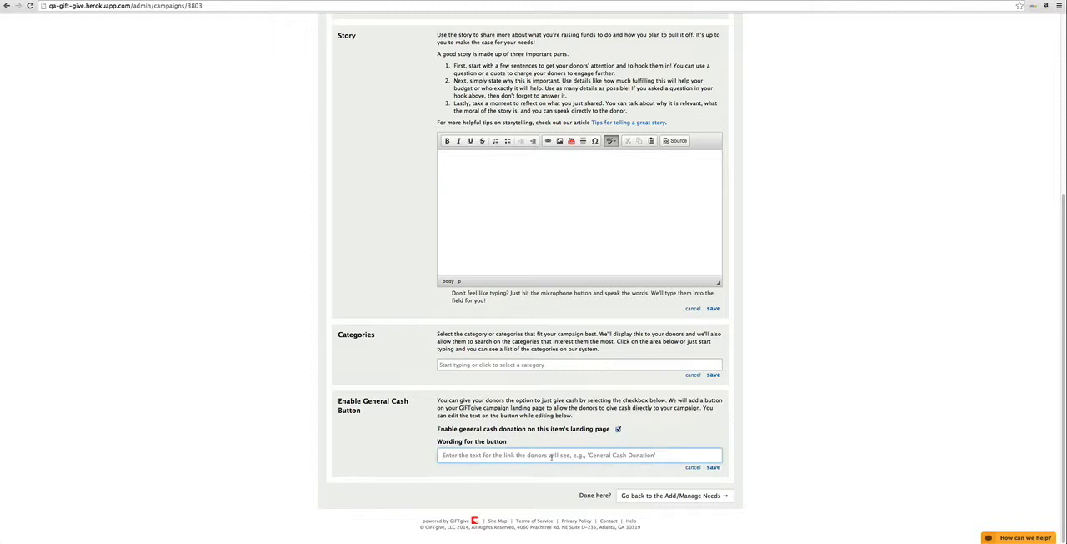
type("General")
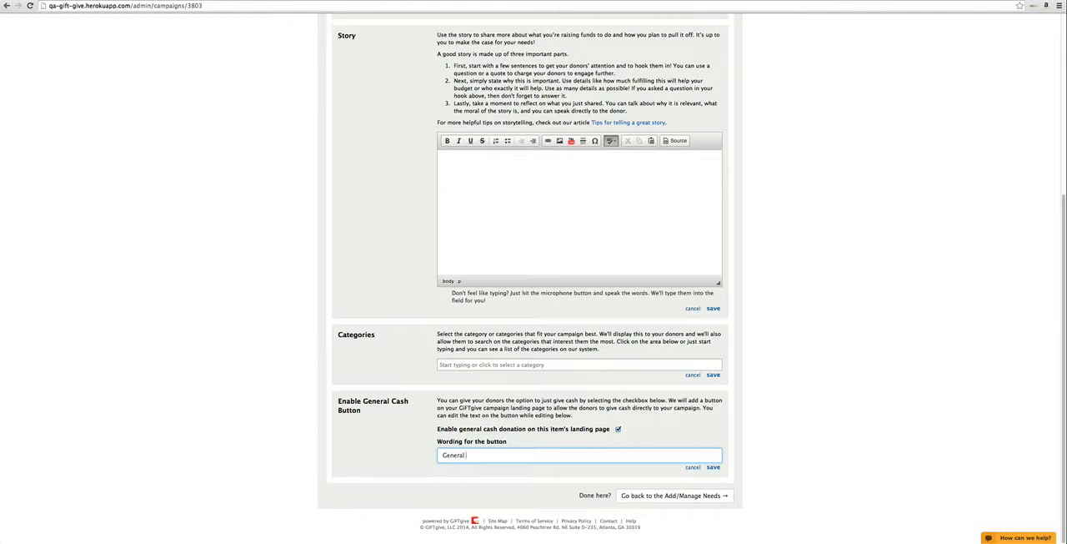
type(" Cash Donation!")
left_click(713, 467)
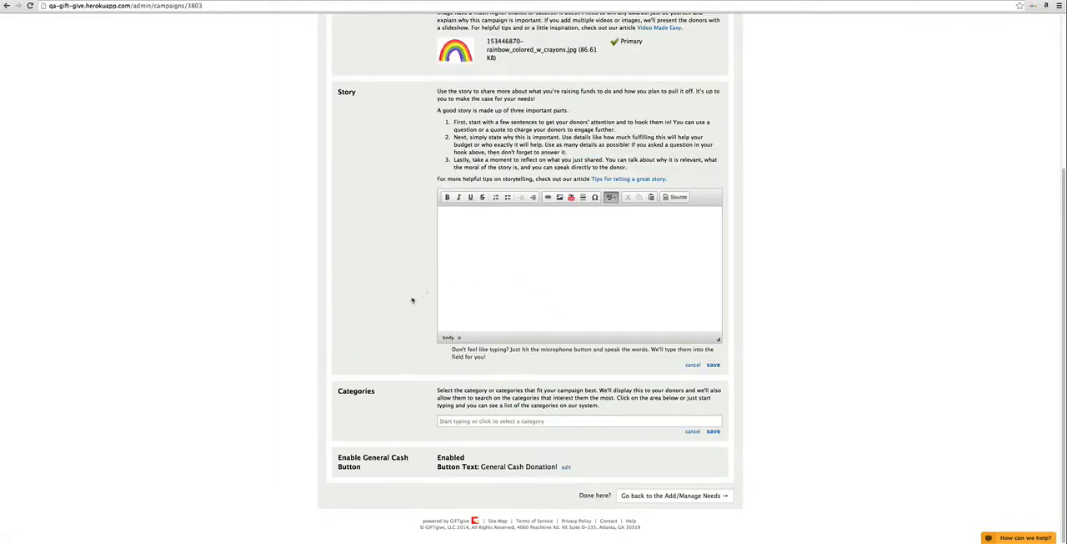
Step: Save the campaign's categories and story without entering anything in them, and return to the campaign's needs management page
scroll(408, 325, "up", 1)
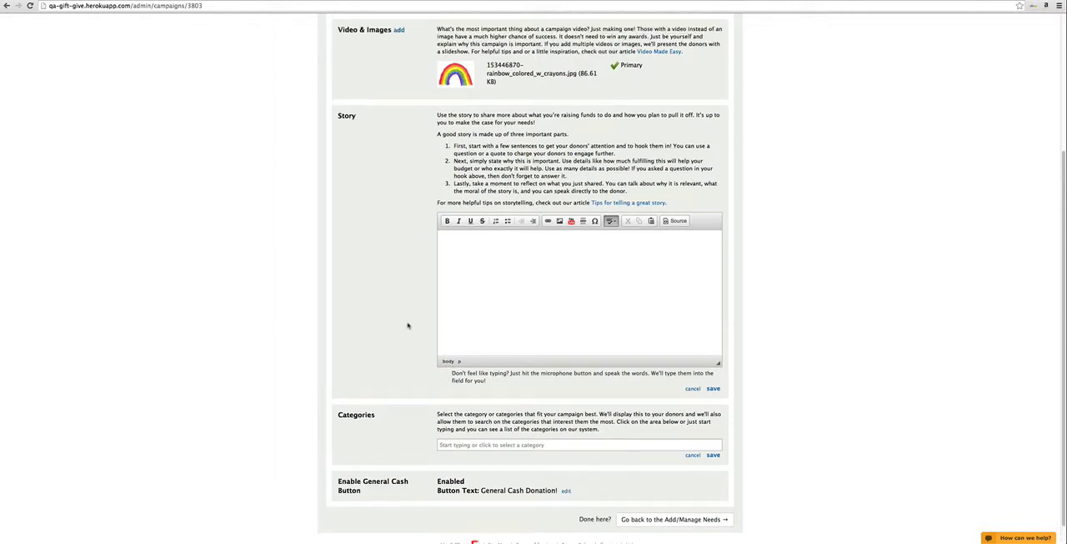
left_click(713, 455)
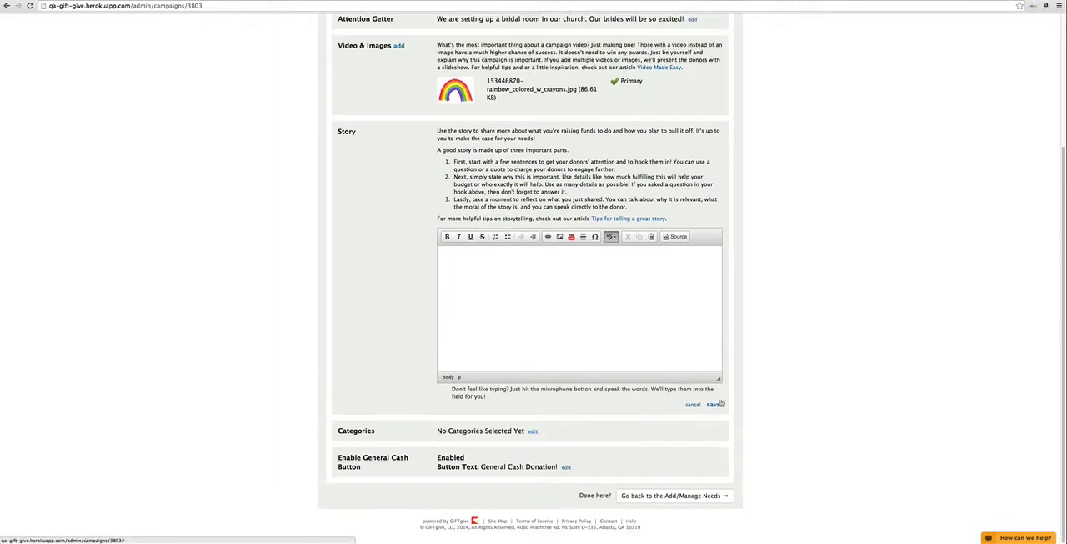
left_click(715, 404)
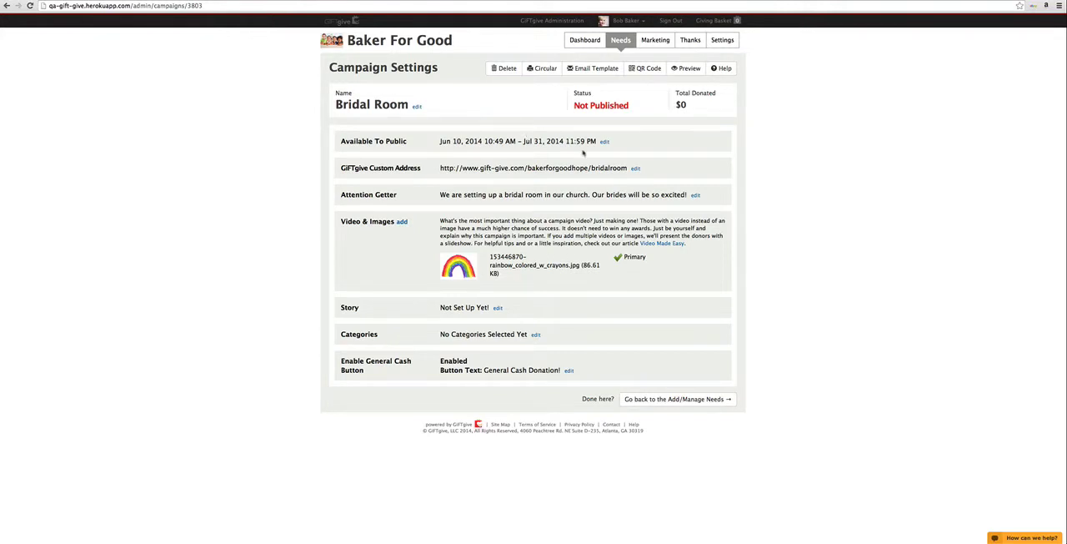
left_click(658, 399)
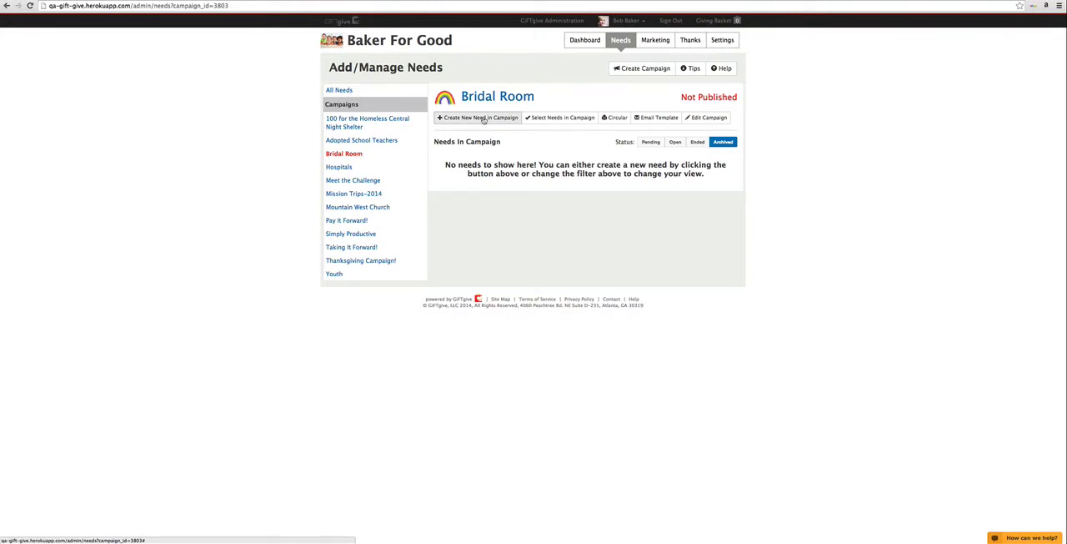
Step: Add the existing Epson WorkForce WF-2540 printer and first Paint the Art Room needs to the Bridal Room campaign and show its open needs
left_click(563, 118)
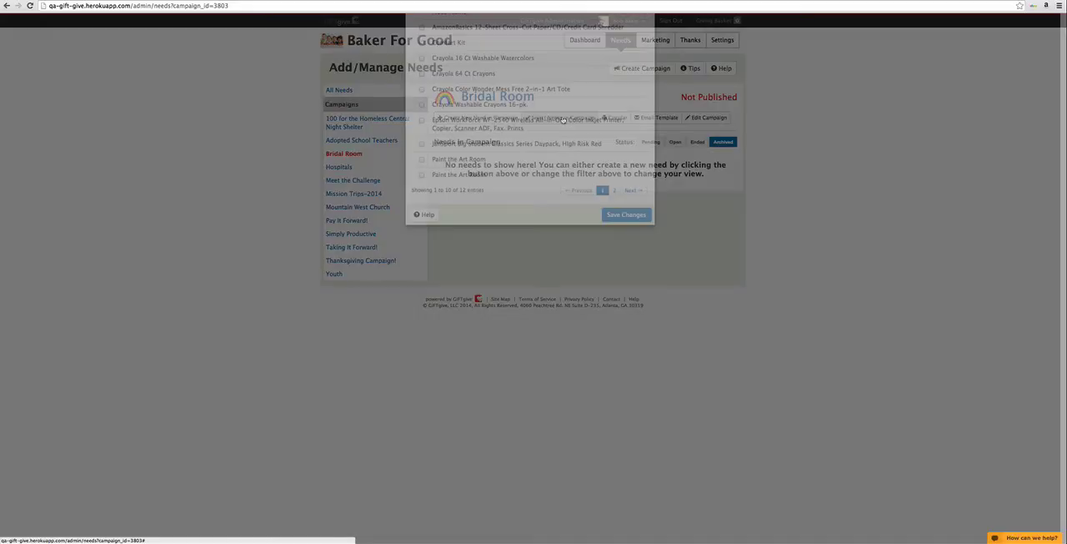
left_click(422, 214)
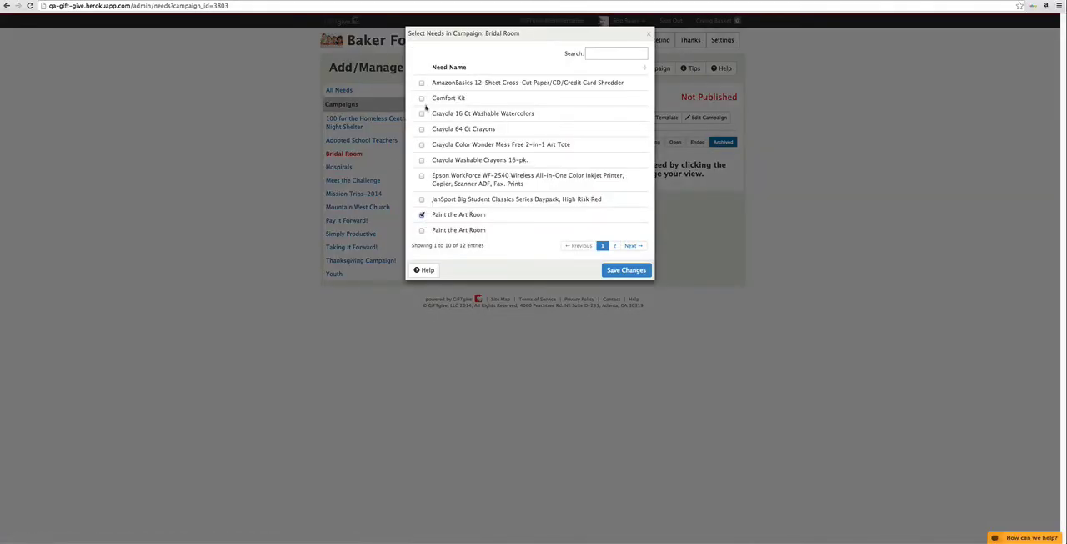
left_click(422, 175)
left_click(627, 270)
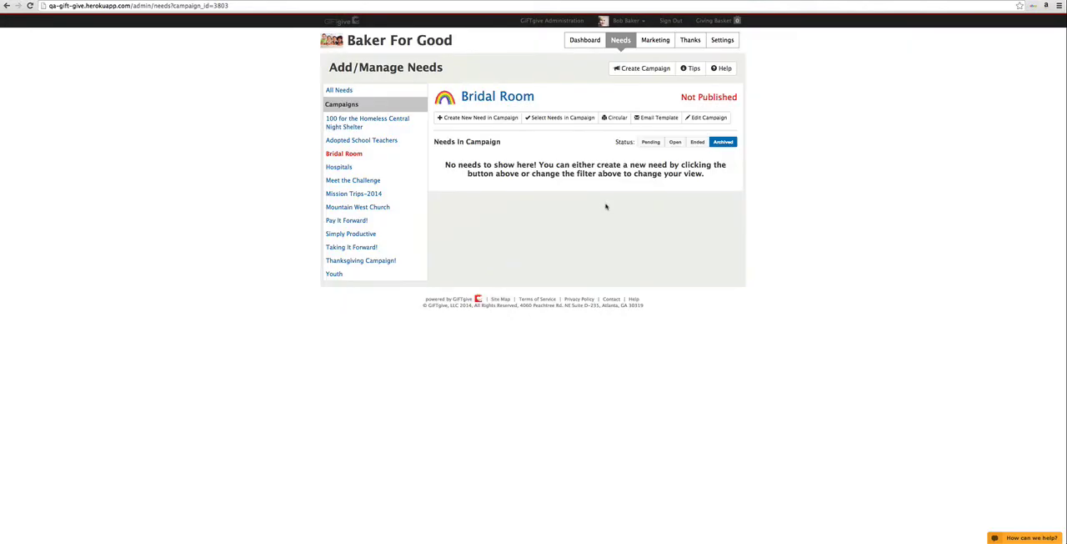
left_click(651, 143)
left_click(675, 142)
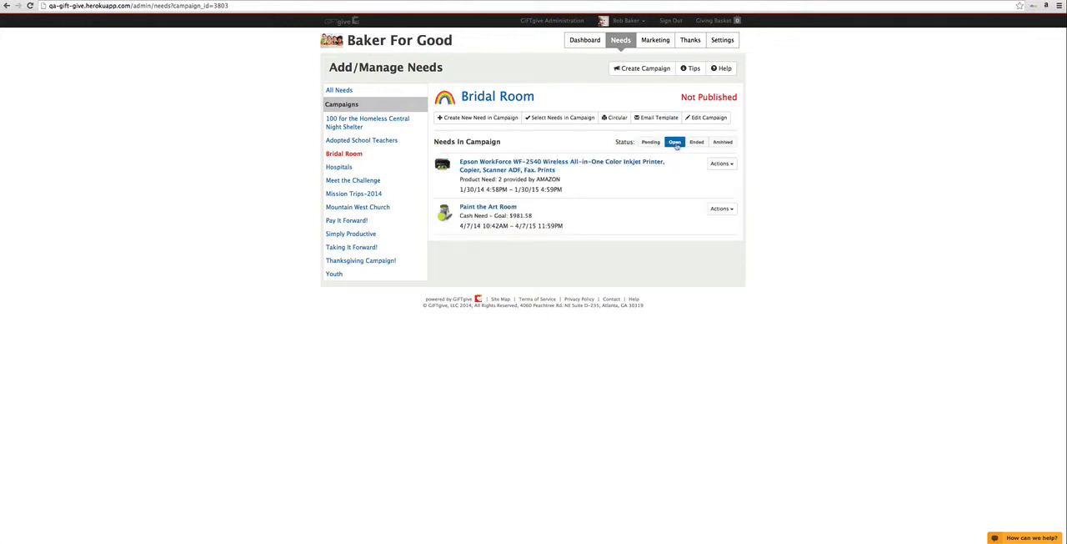
Step: Create a provider-shipped need in the campaign by finding "pink wall paint" fulfilled by Amazon and selecting the Diamond Brite 1-Gallon Light Pink paint
left_click(490, 119)
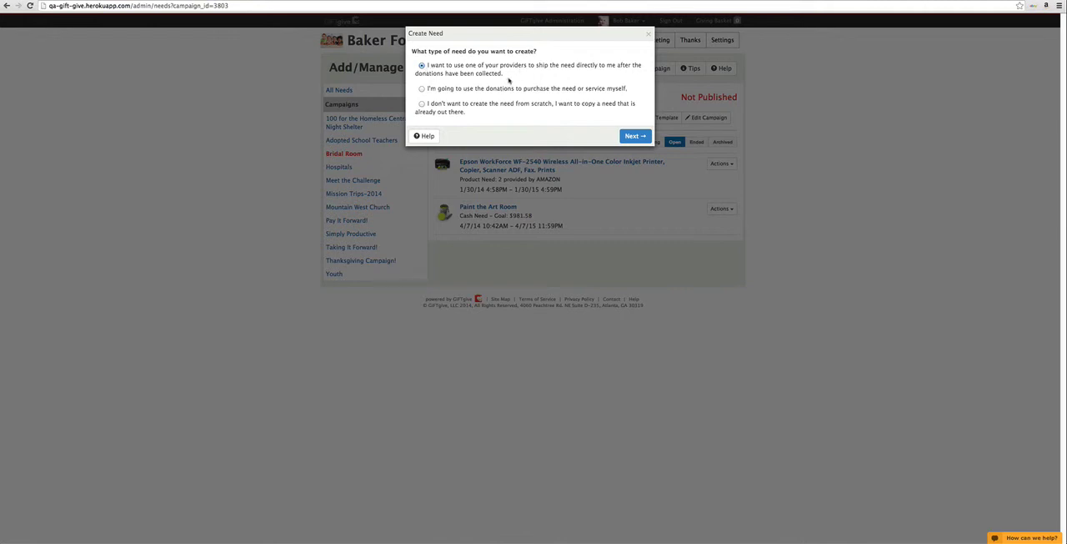
left_click(632, 138)
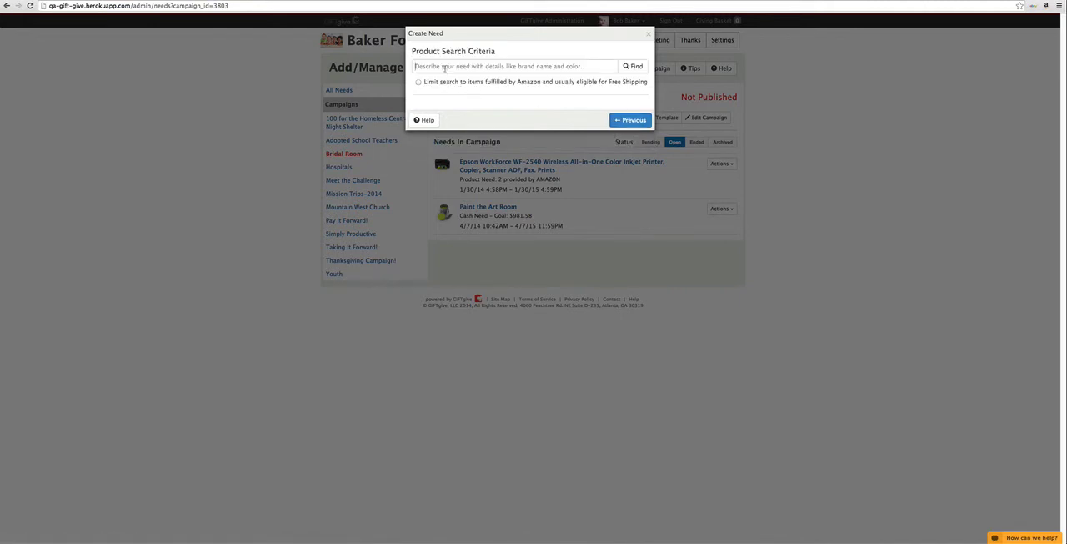
left_click(445, 70)
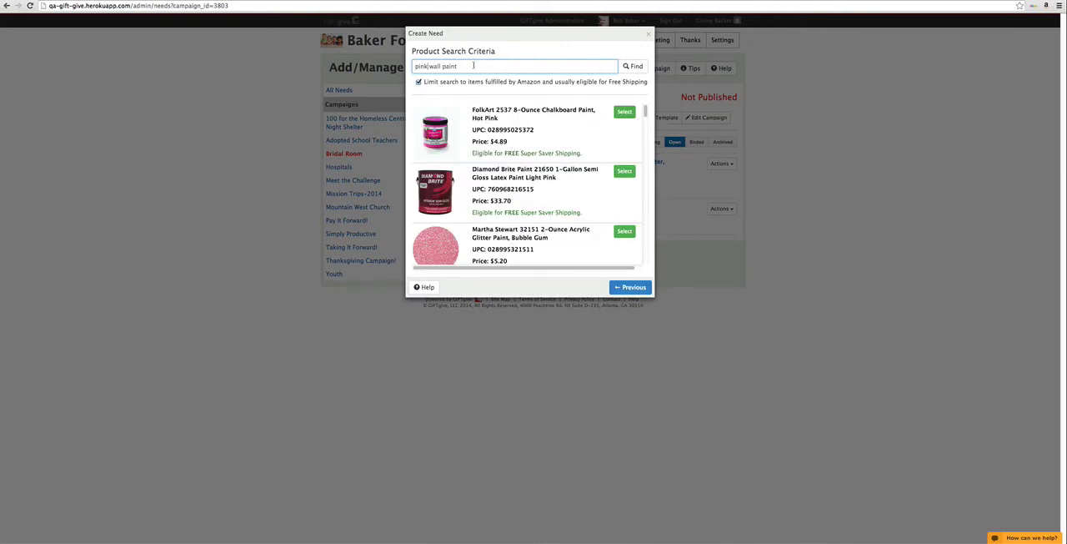
left_click(632, 66)
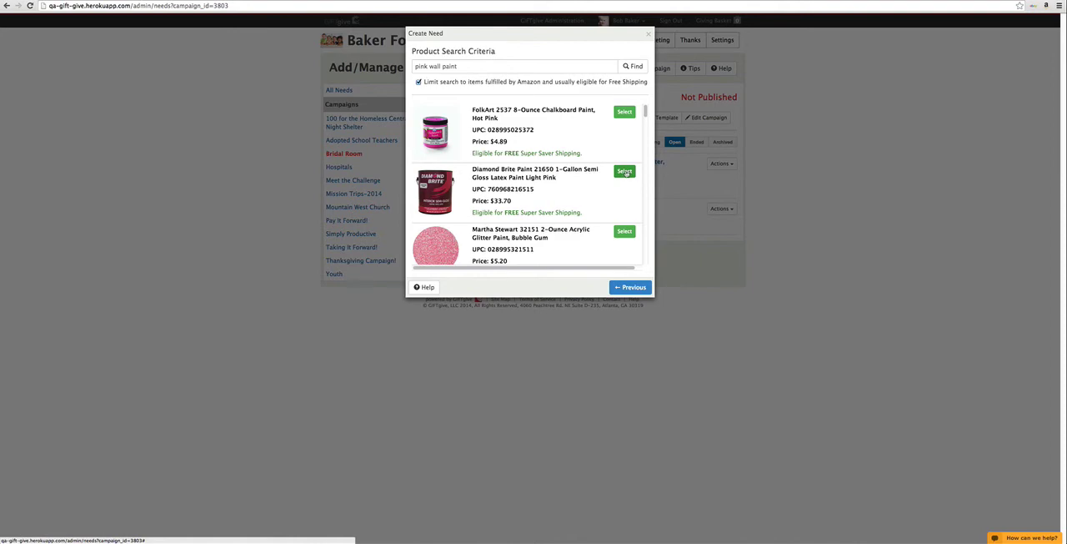
left_click(626, 173)
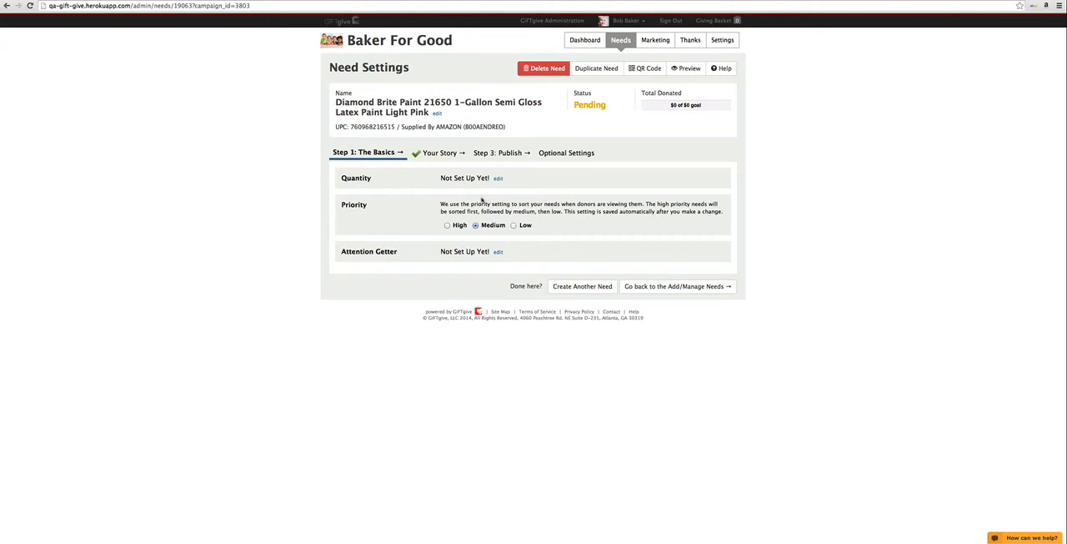
Step: Set the pink paint need's quantity to 3 and save it
left_click(498, 179)
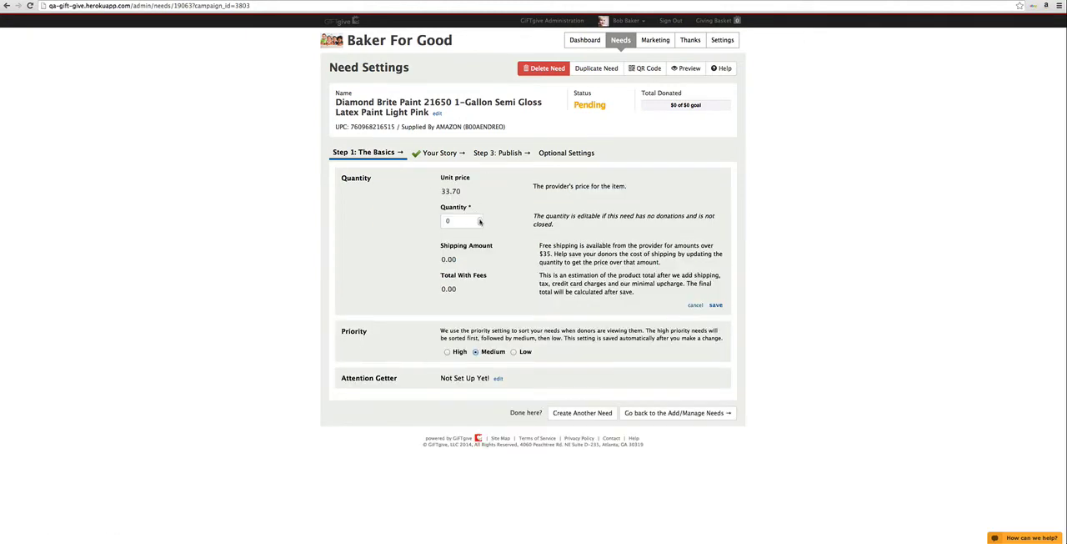
left_click(479, 219)
left_click(480, 218)
left_click(480, 219)
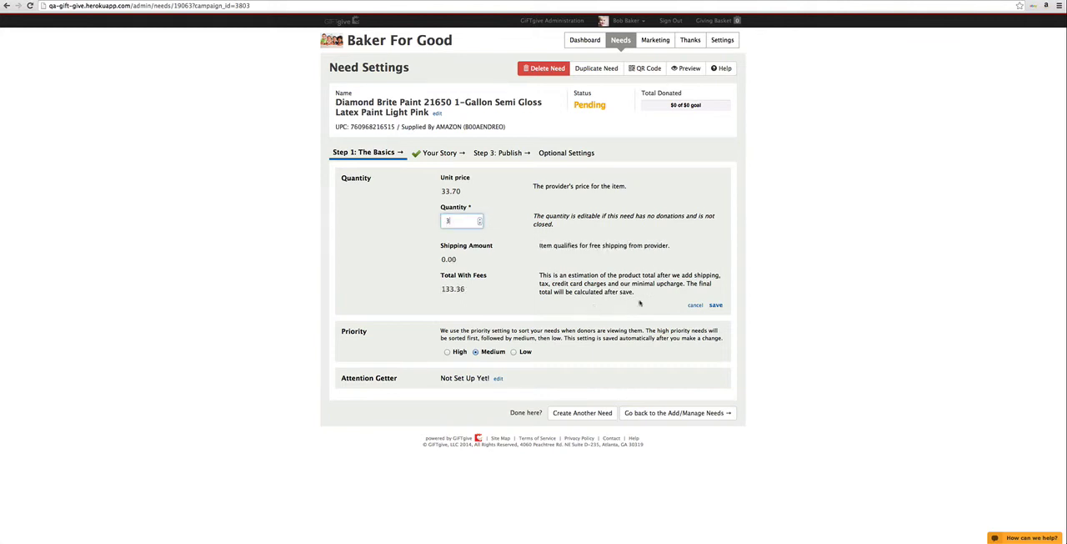
left_click(716, 304)
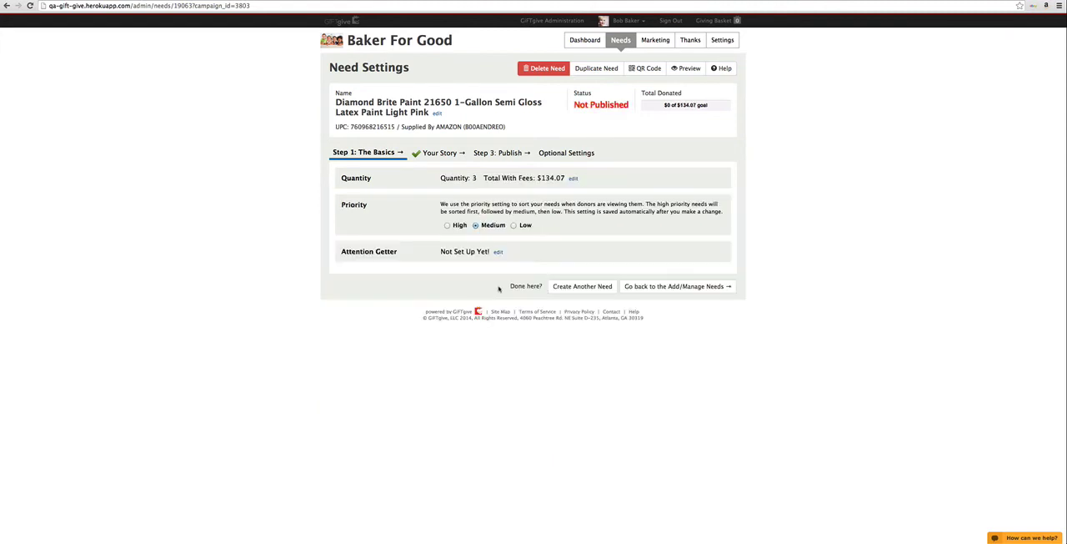
Step: Check the paint need's story and publishing sections, and save its attention getter as "This paint will be inspiring to our brides."
left_click(499, 253)
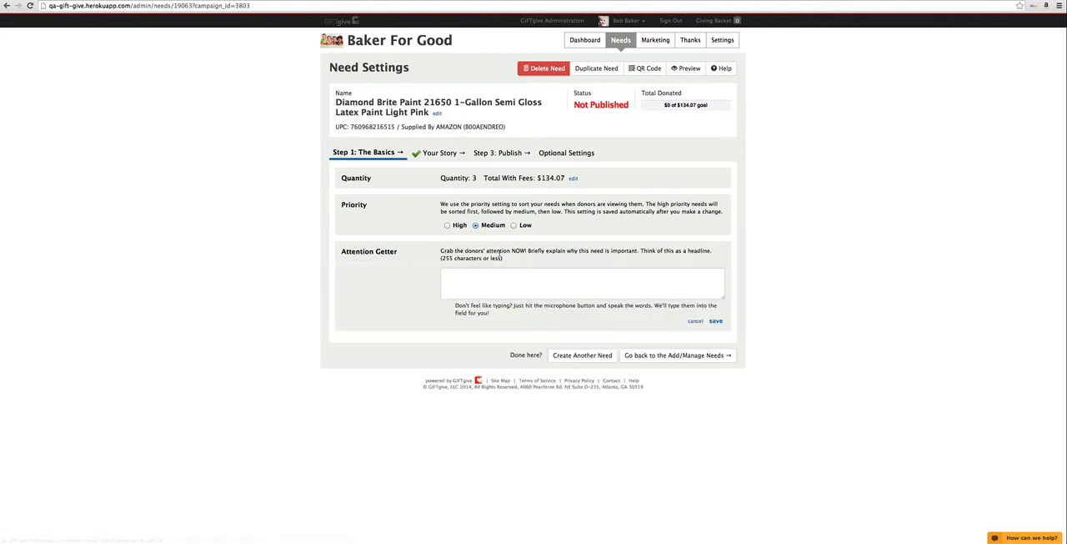
left_click(435, 153)
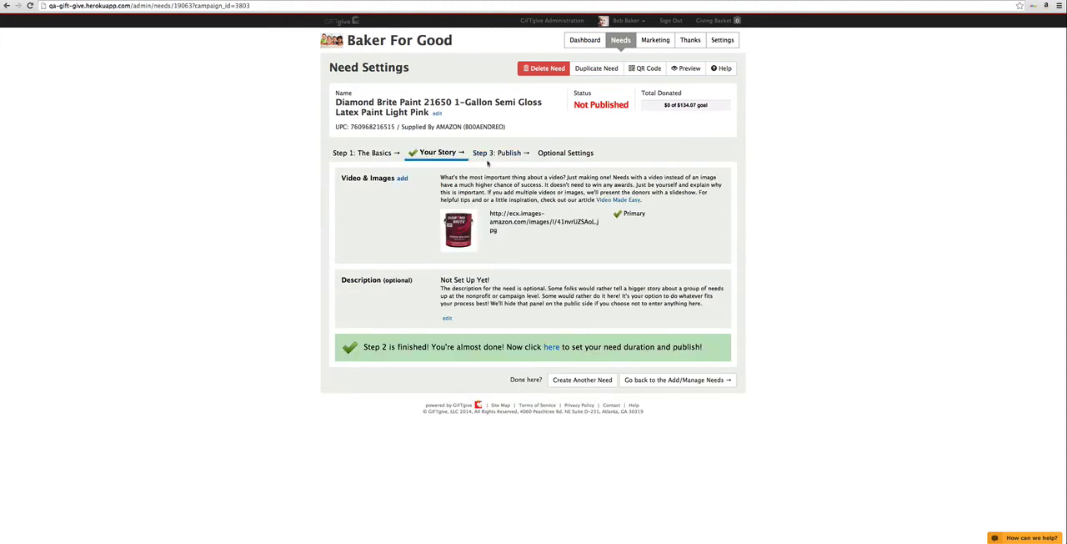
left_click(494, 154)
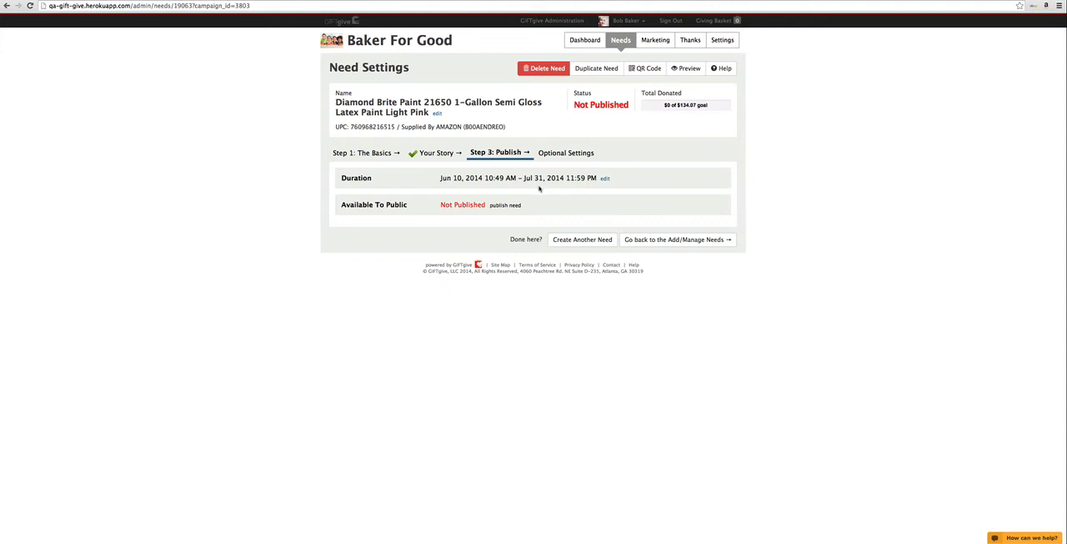
left_click(342, 156)
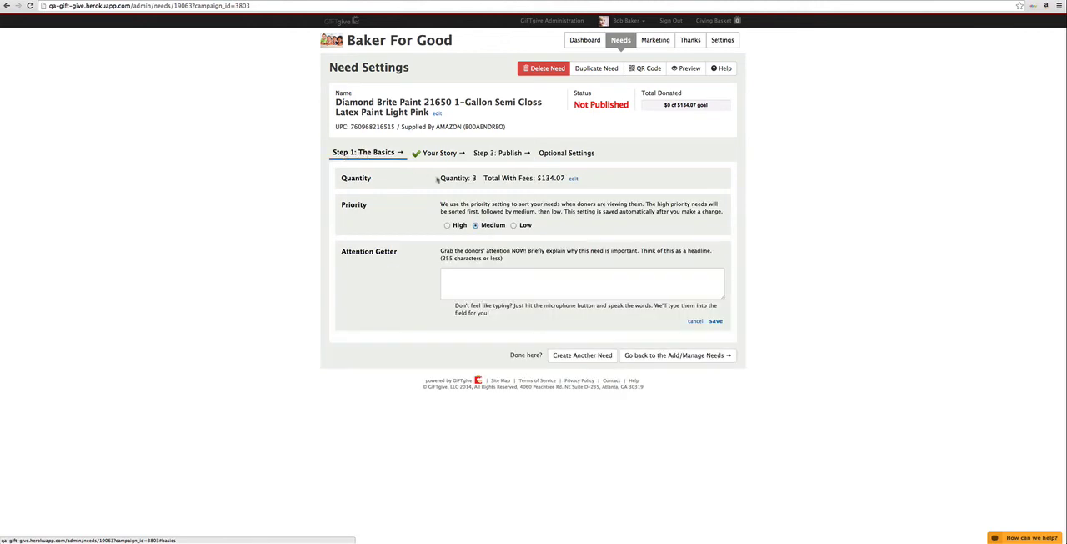
left_click(485, 281)
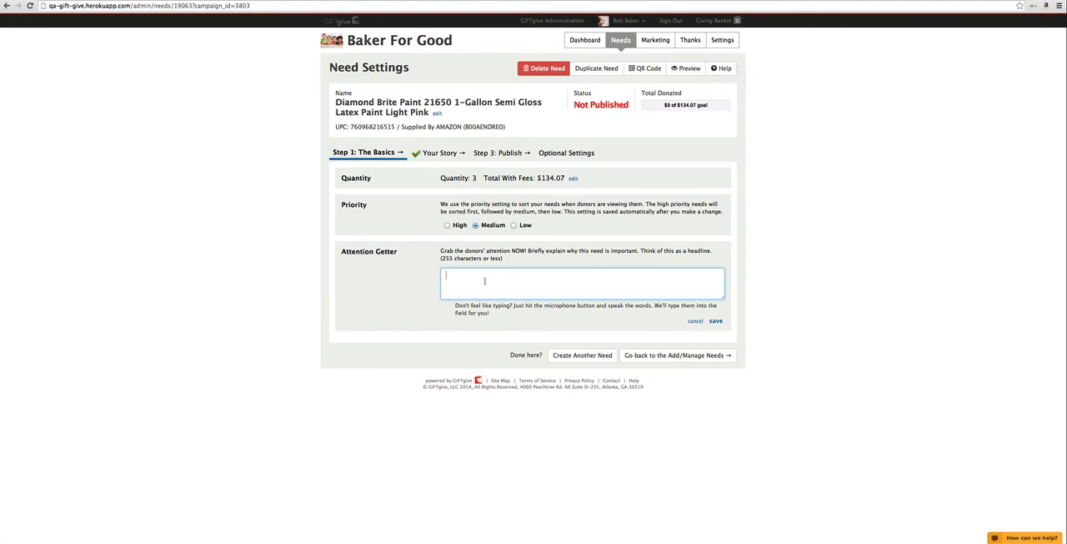
type("This paint will be inspiring to our brides.")
left_click(717, 321)
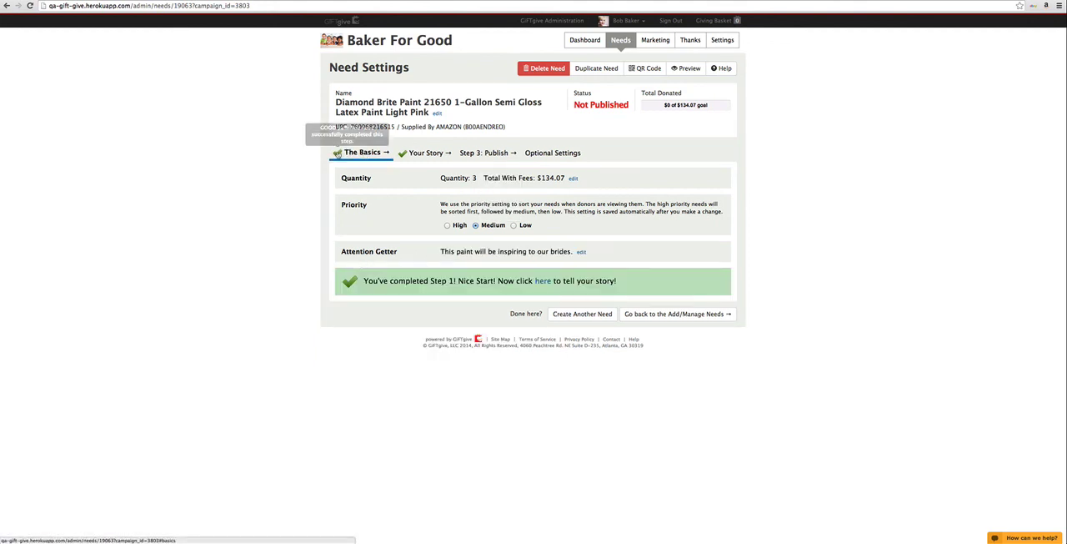
Step: Publish the pink paint need and return to the Bridal Room campaign's needs list
left_click(504, 154)
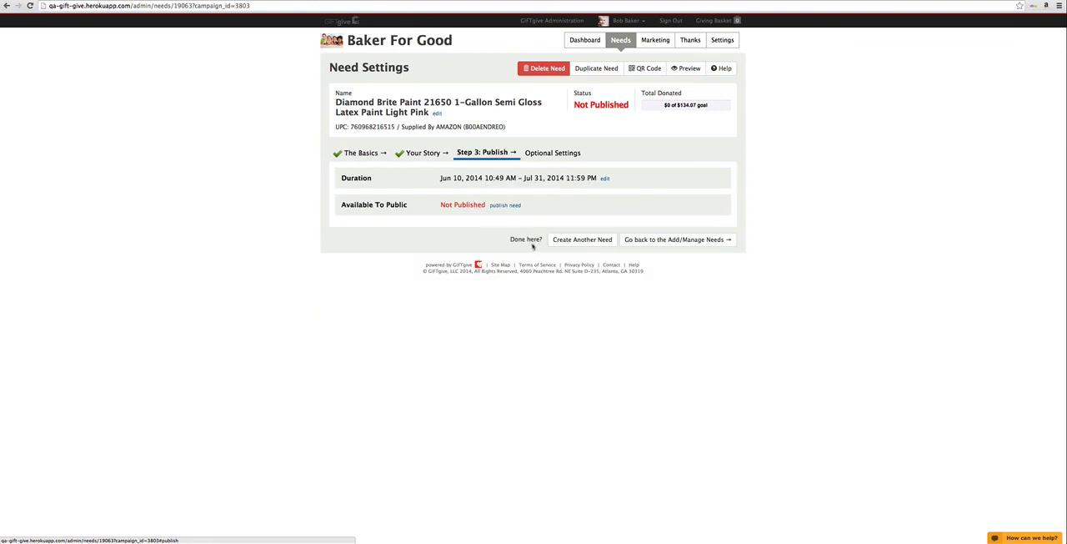
left_click(506, 205)
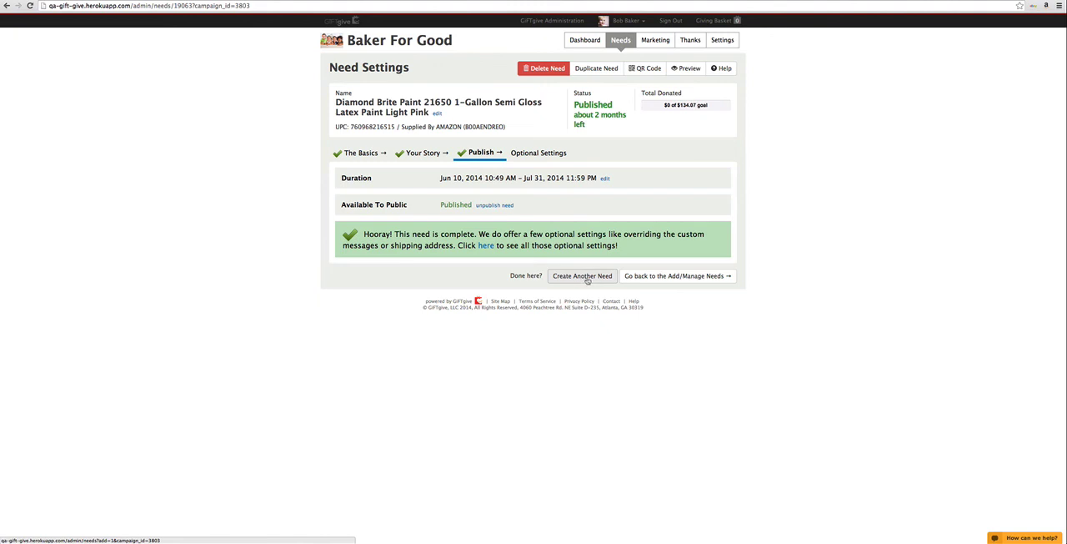
left_click(658, 276)
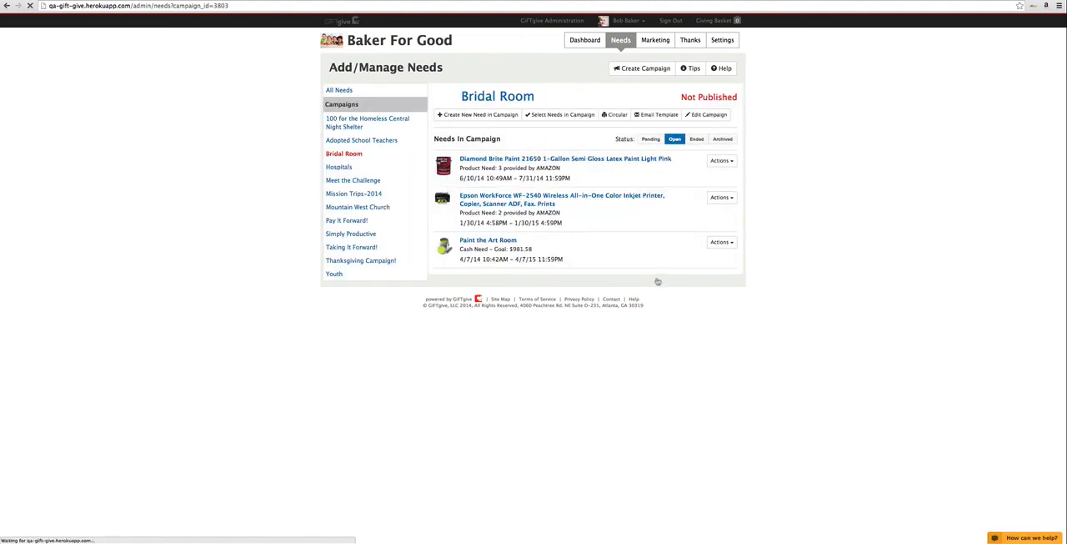